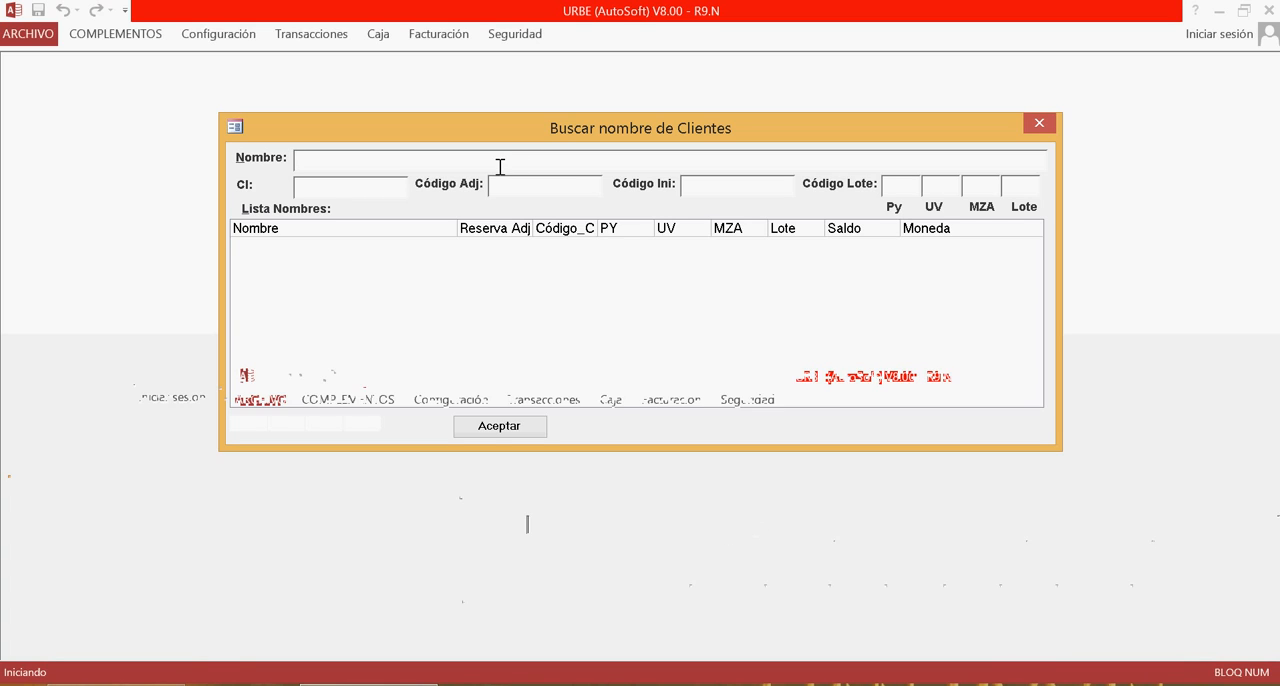
Search clients with the name pattern amigo* and open the matching client's kardex.
text(amigo*)
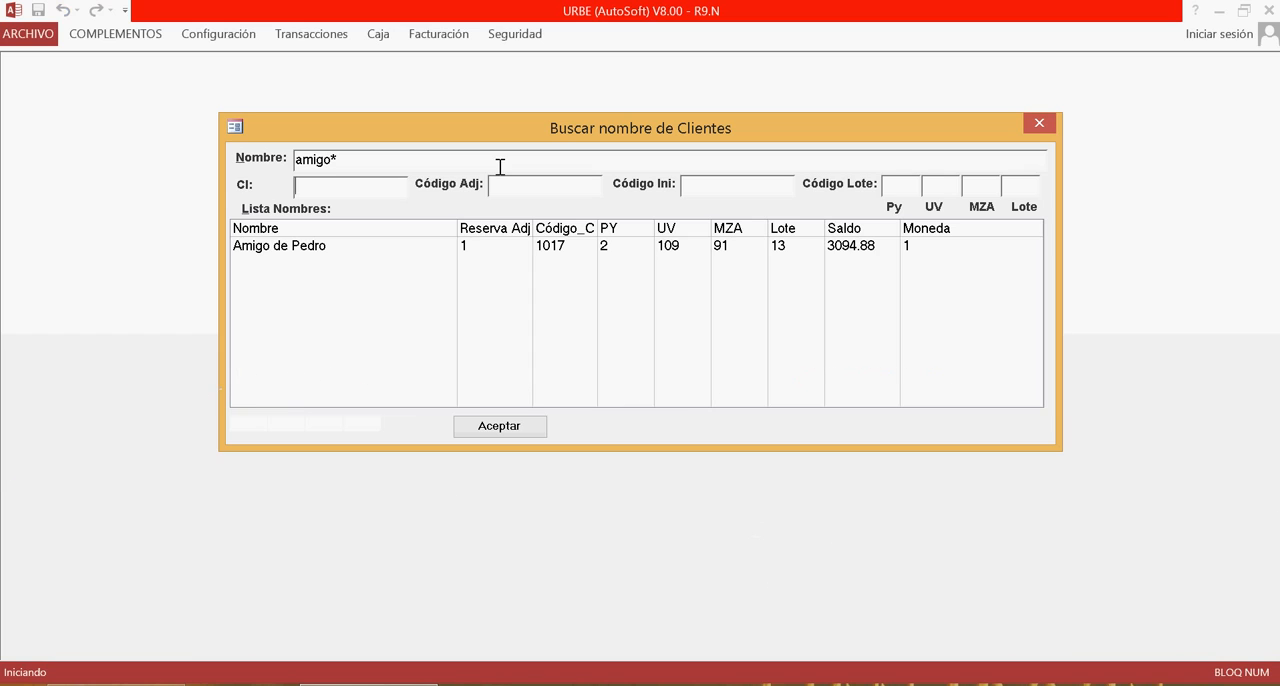
click(460, 249)
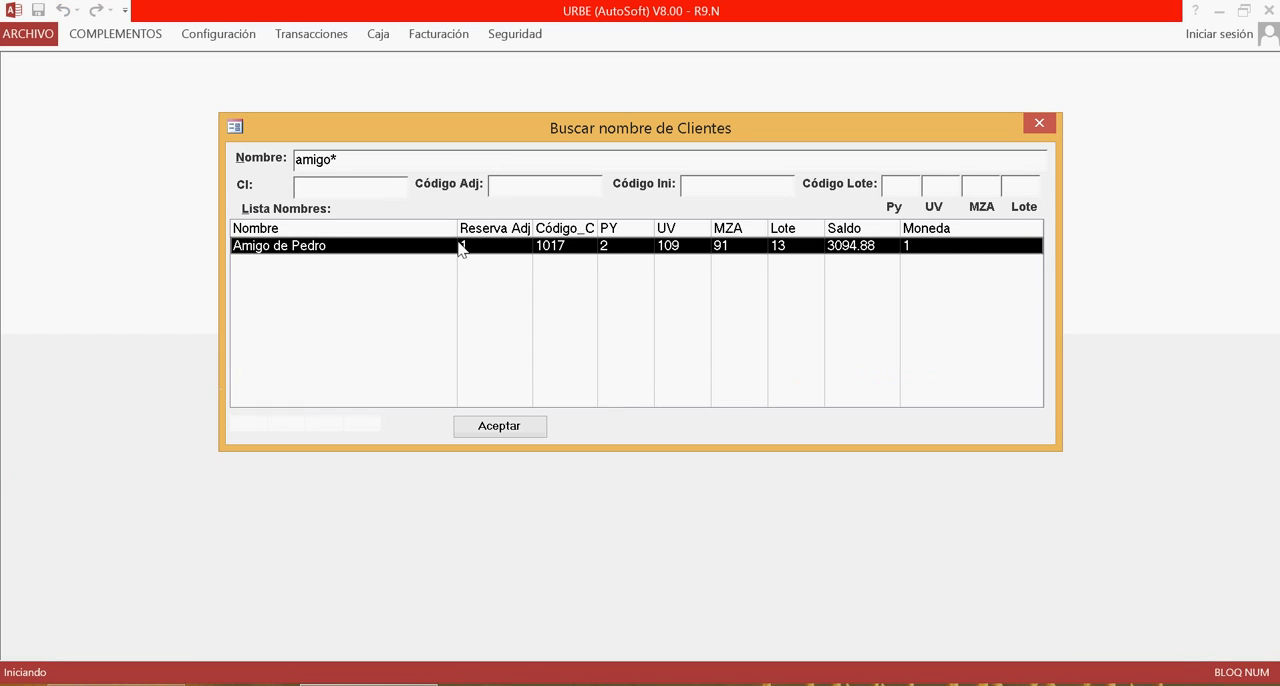
click(535, 428)
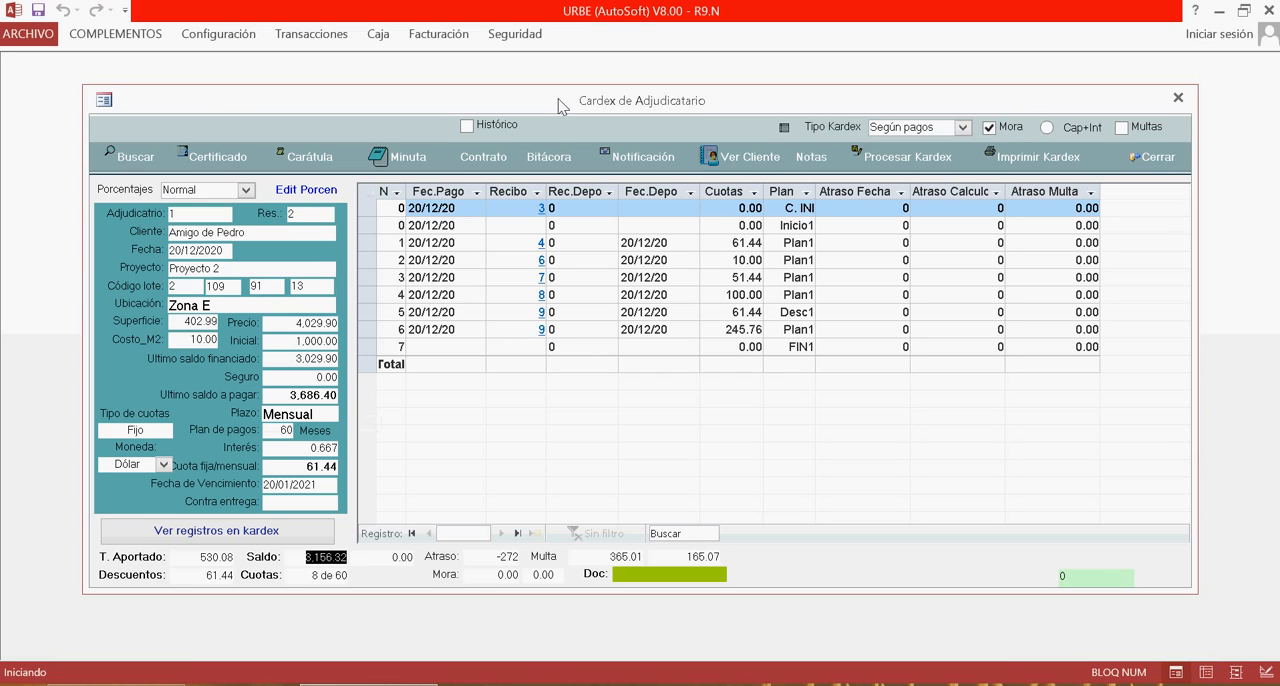
Examine the kardex payment grid and its columns from payment date to plan.
click(368, 194)
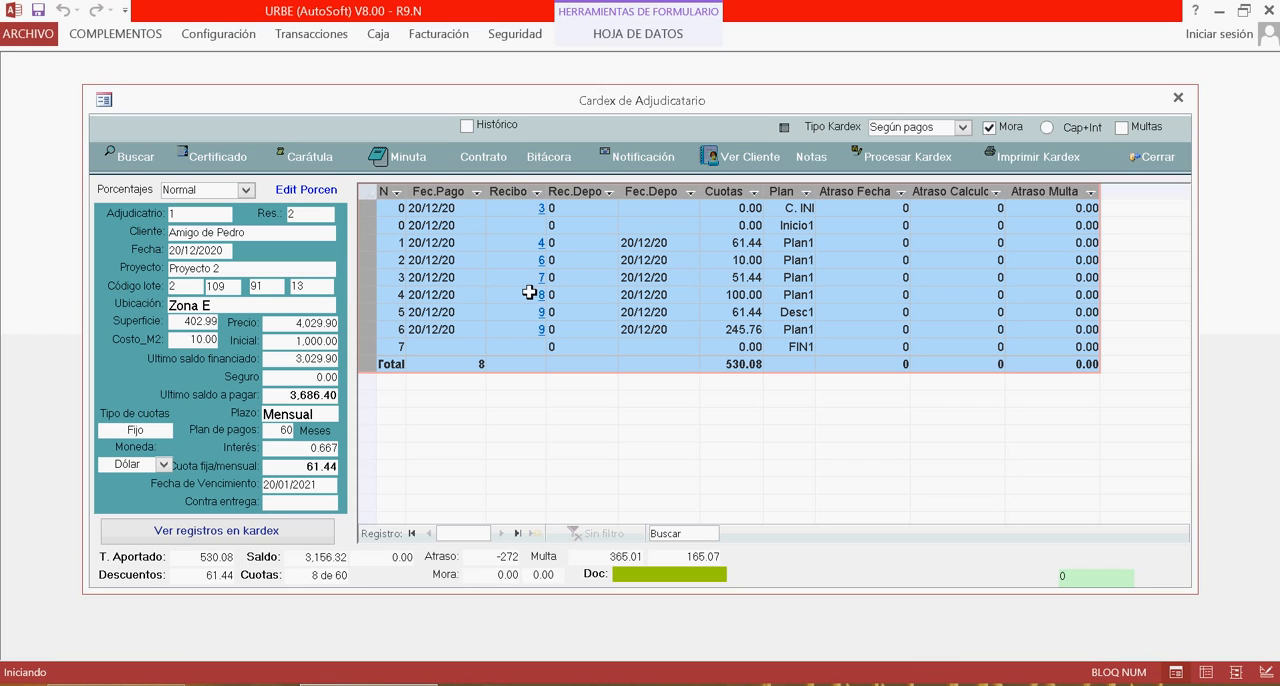
click(606, 248)
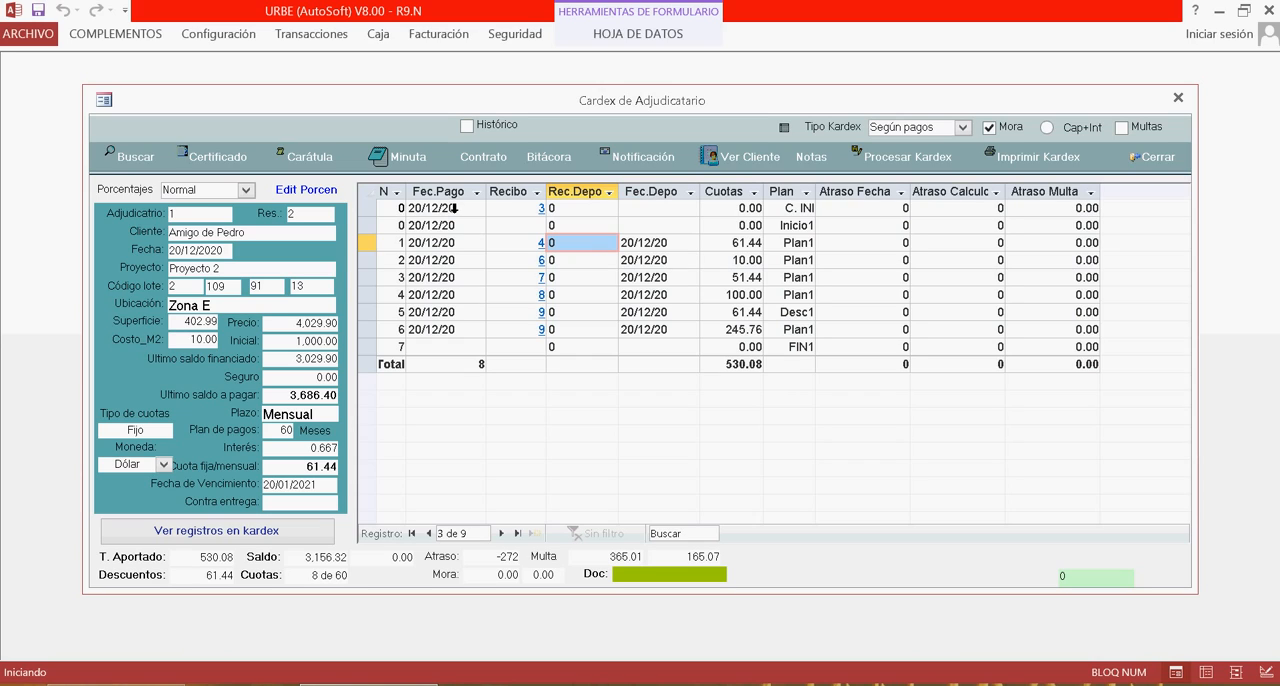
click(454, 208)
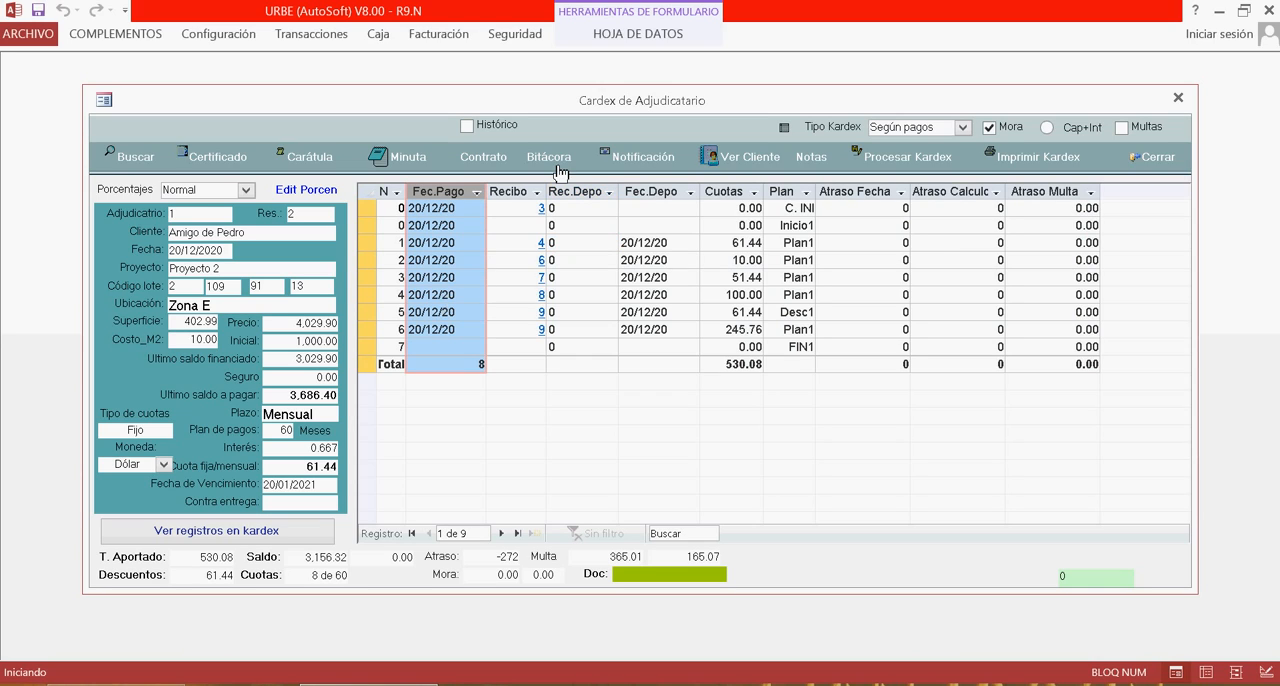
click(522, 196)
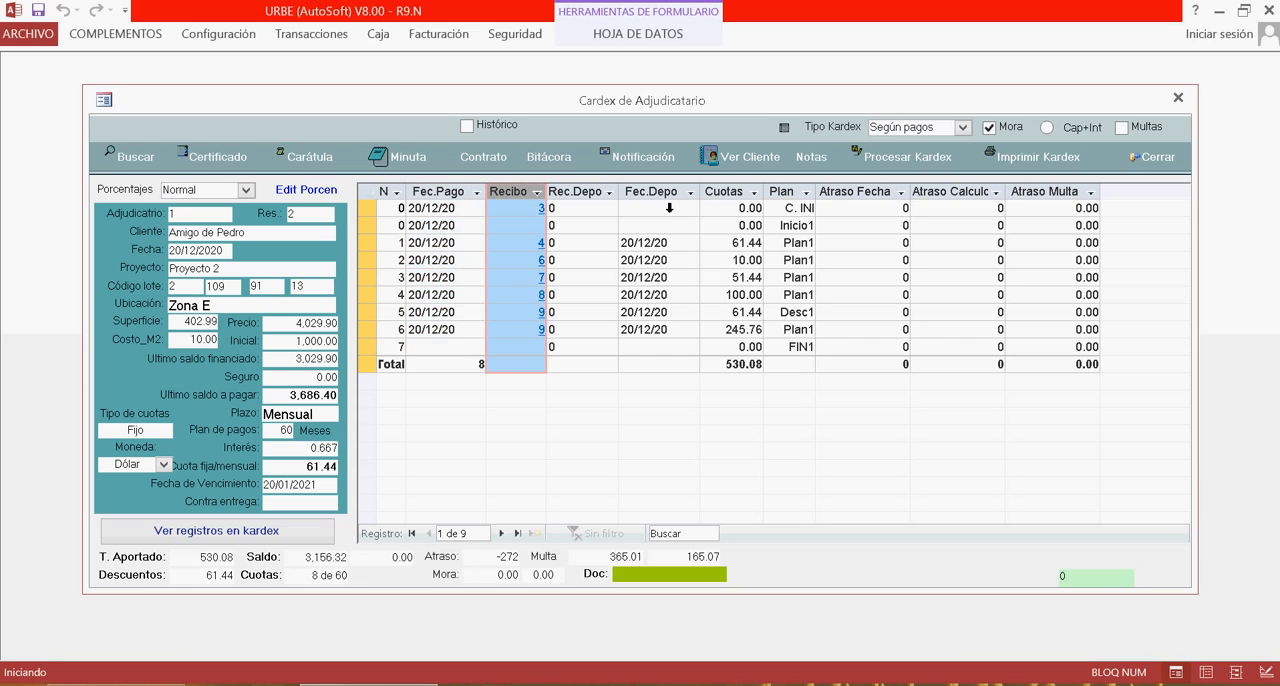
click(585, 195)
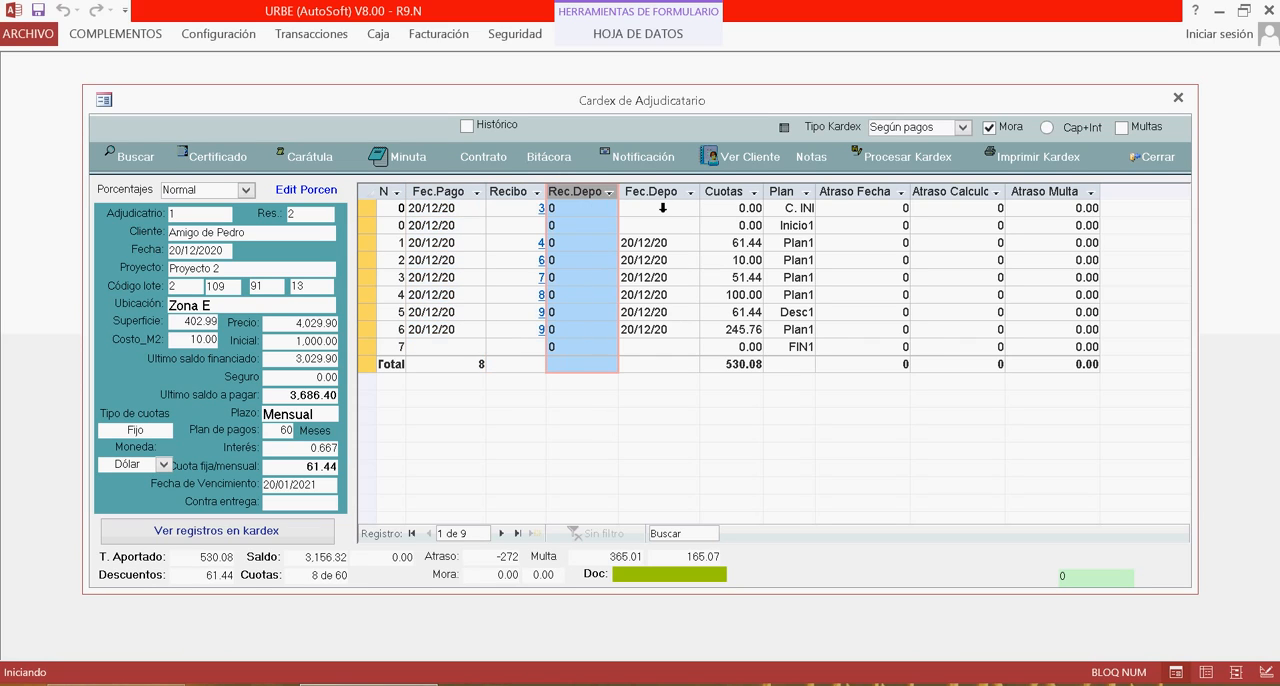
click(662, 195)
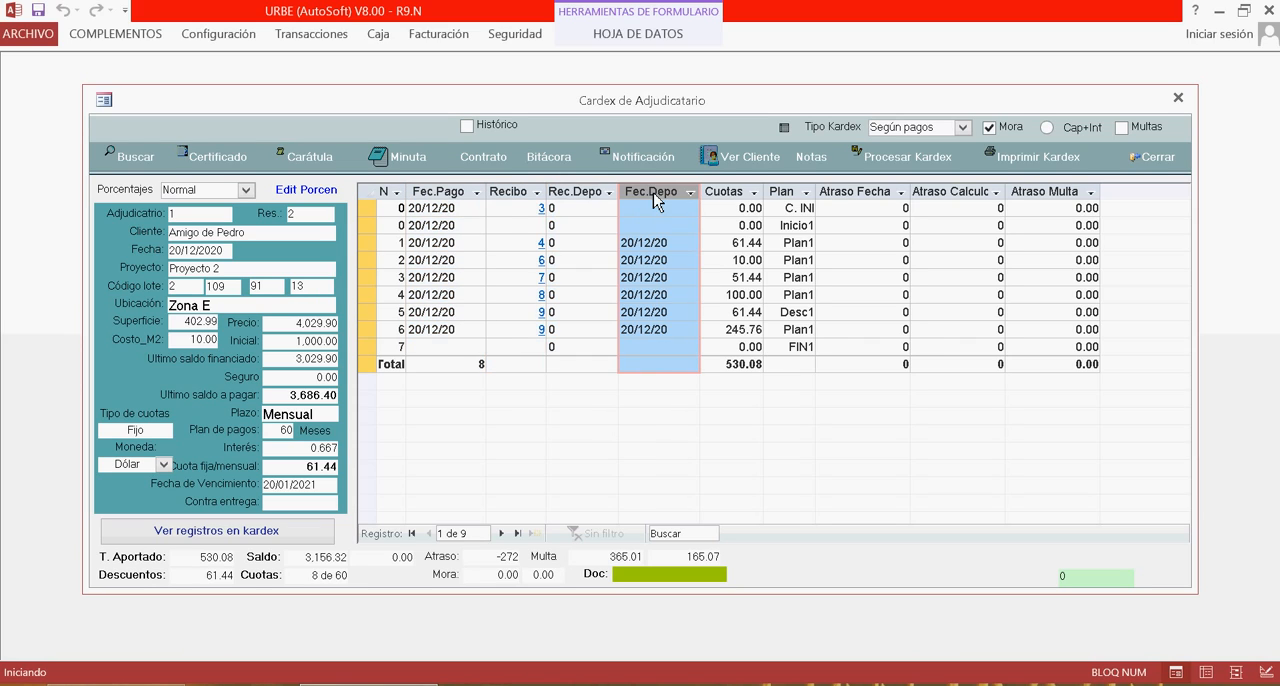
click(742, 194)
click(793, 193)
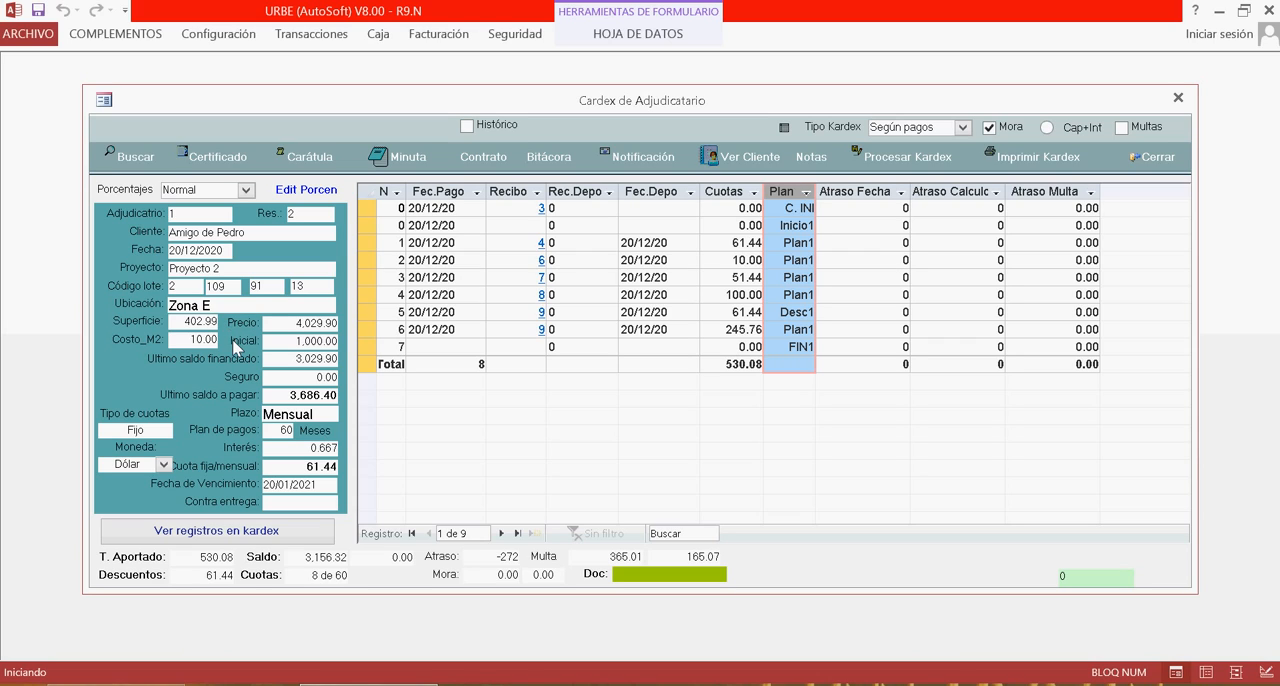
Examine the contract summary fields, the totals row and the kardex toolbar options.
click(236, 346)
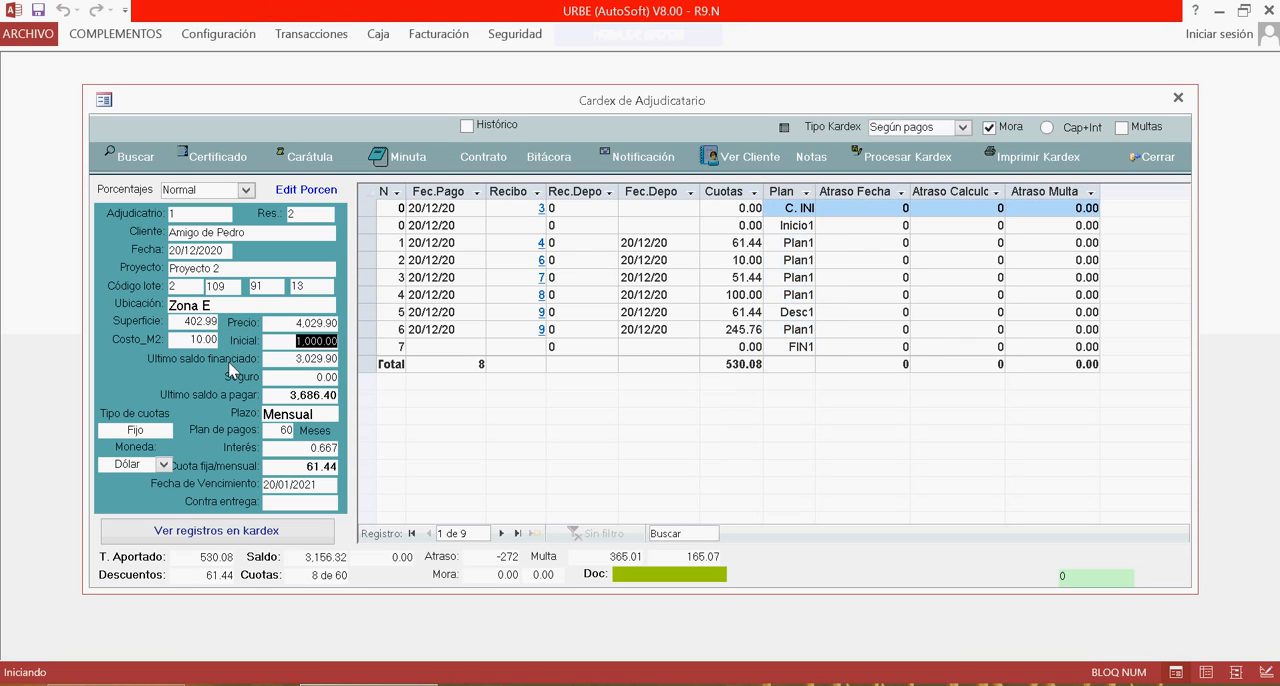
key(Tab)
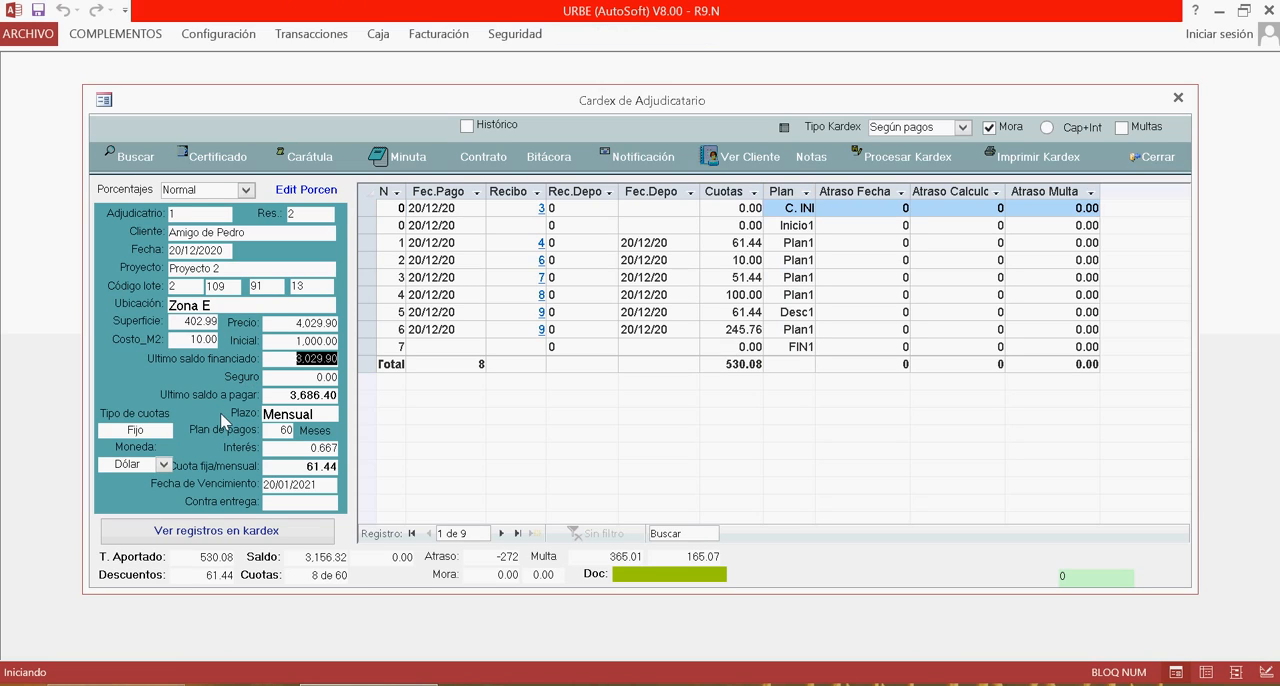
click(229, 470)
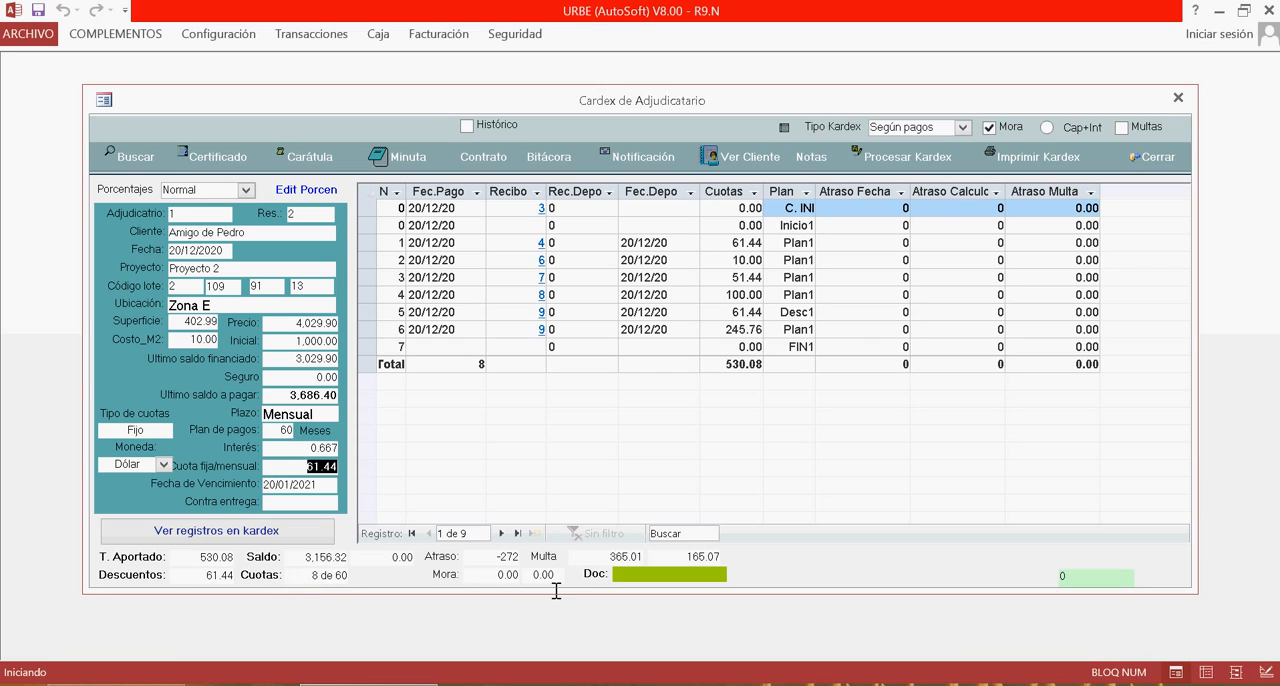
click(484, 566)
drag(492, 569, 534, 590)
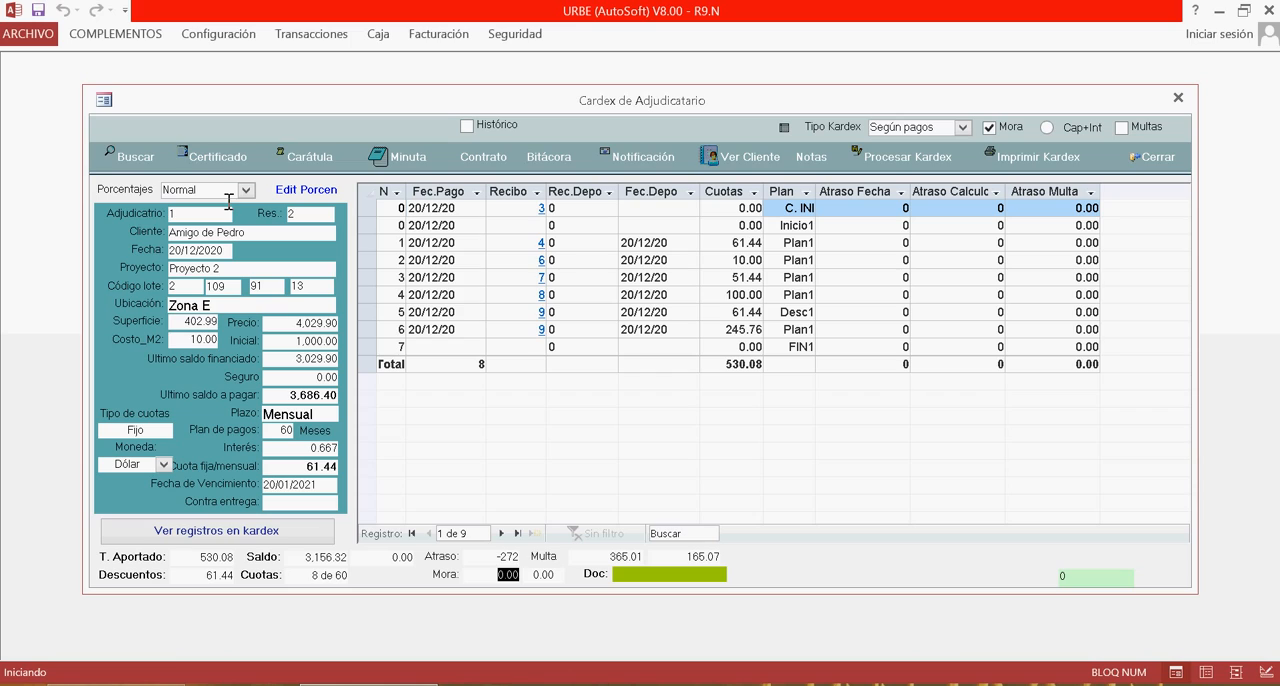
click(220, 158)
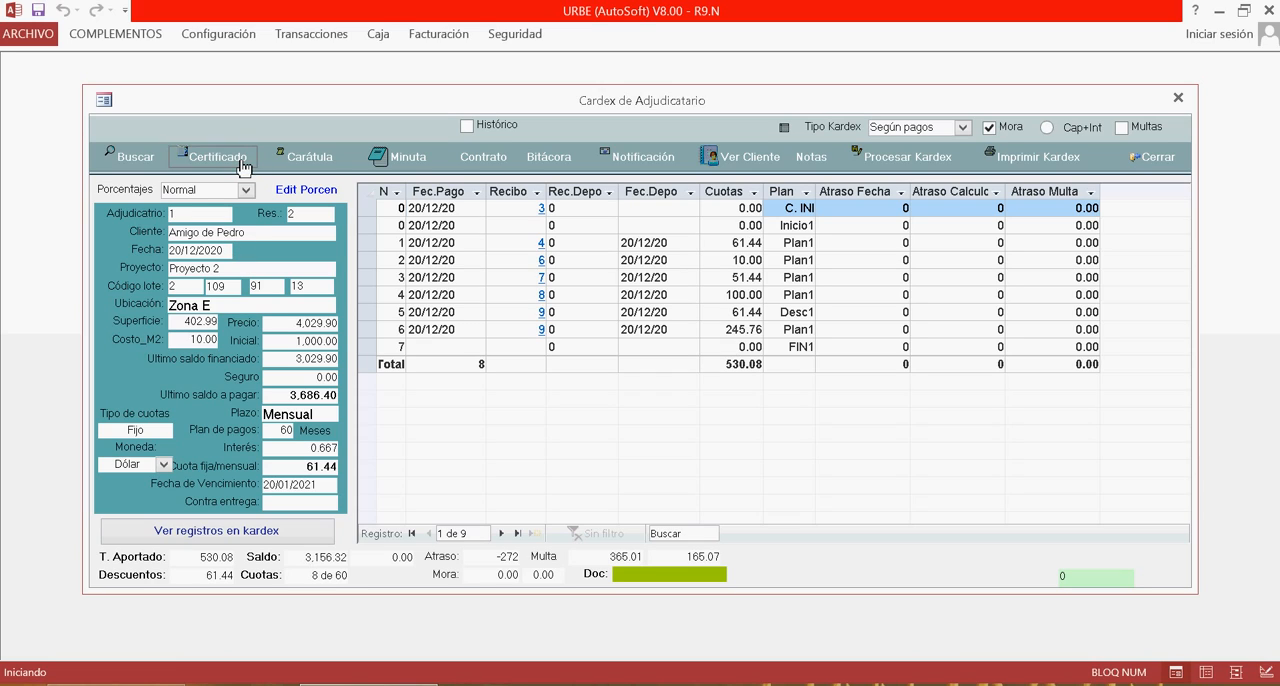
click(491, 165)
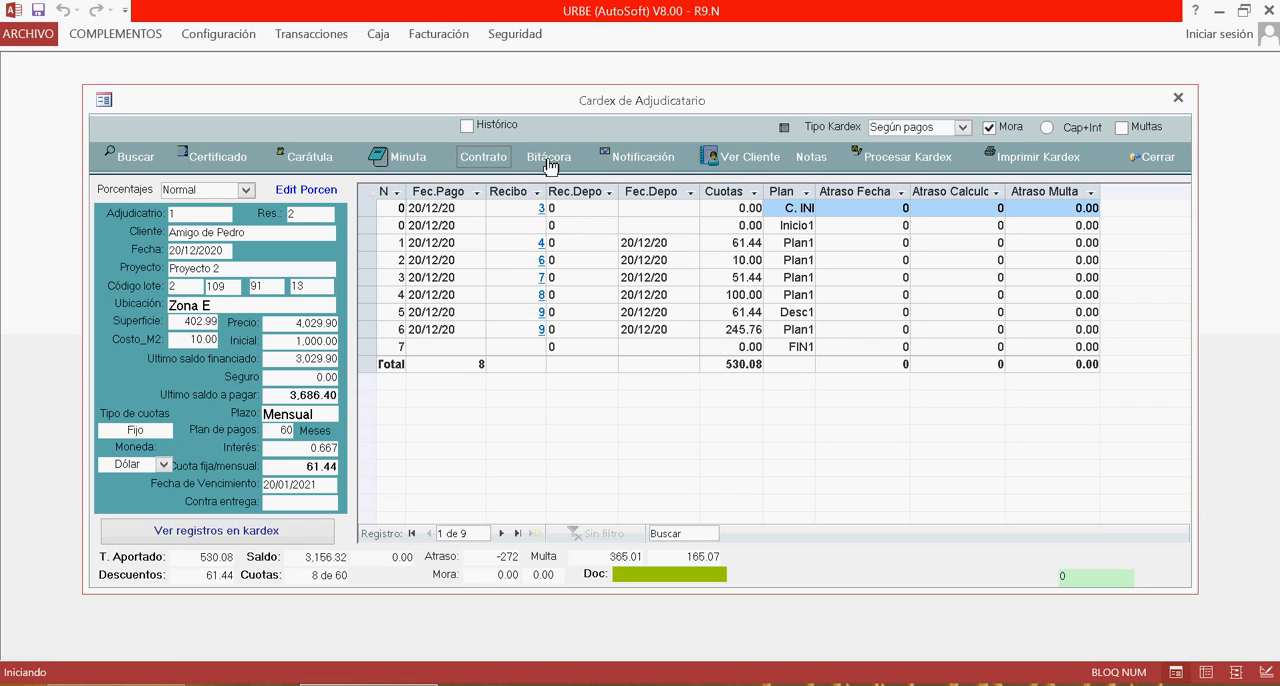
click(632, 166)
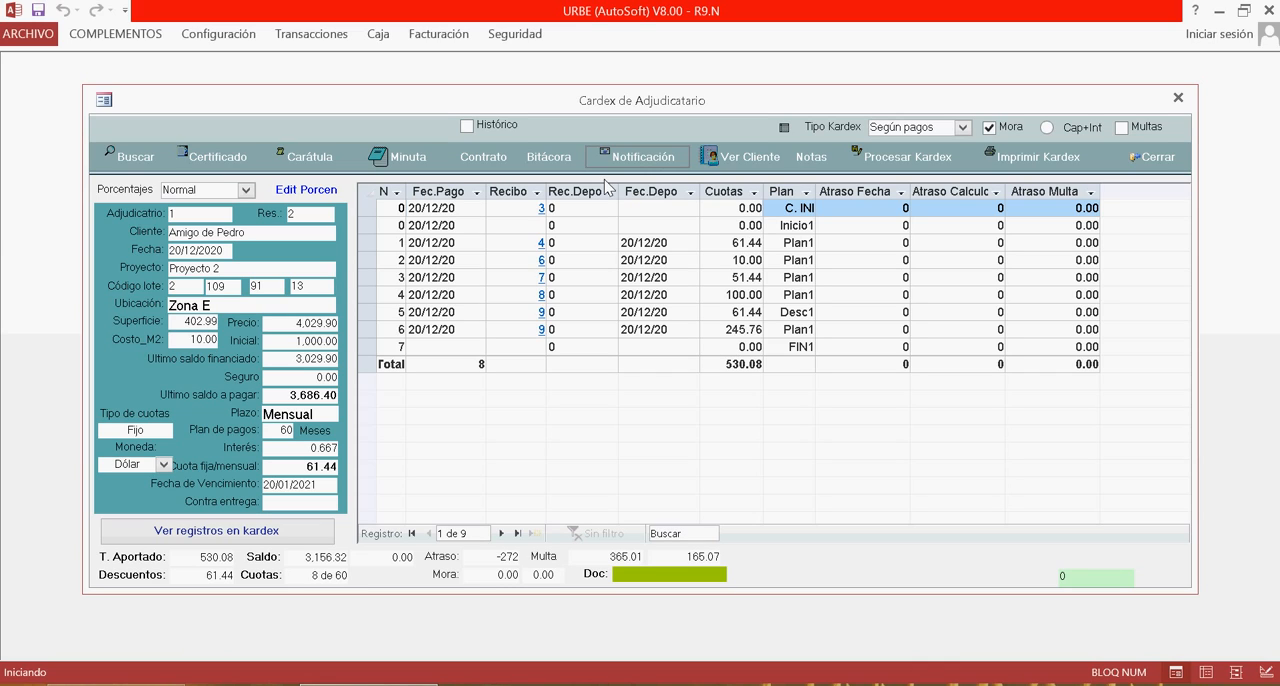
click(498, 559)
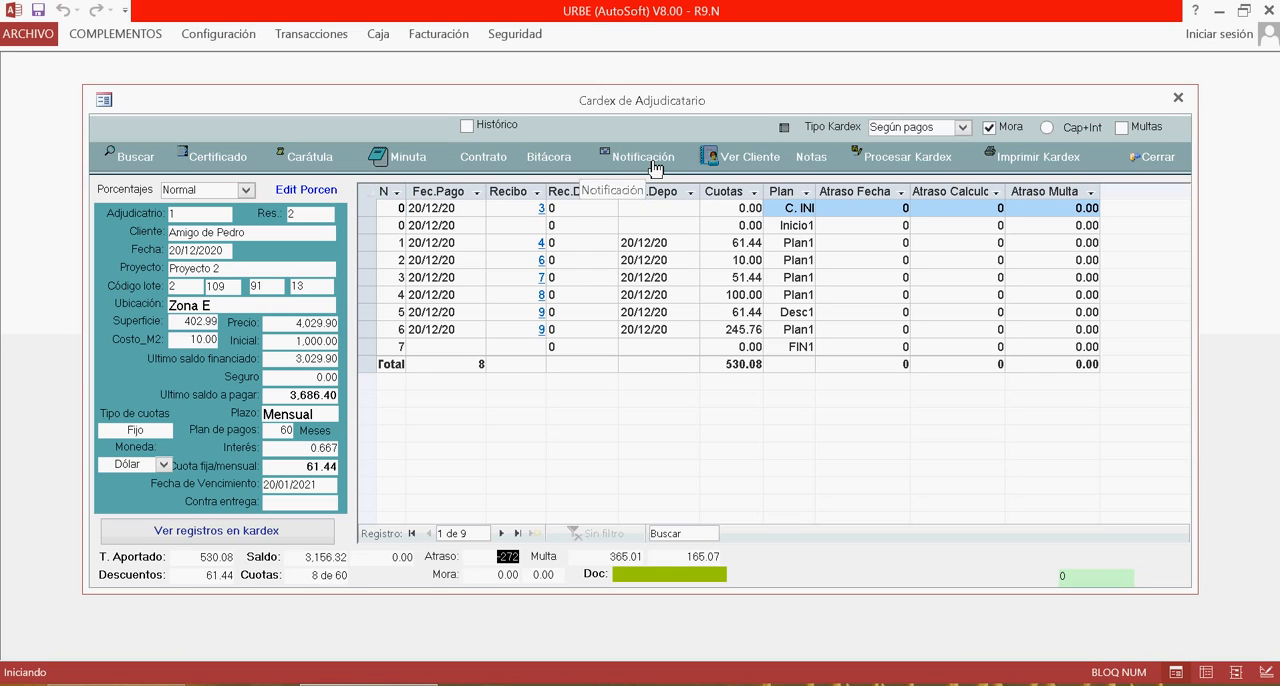
Open the client's details form and inspect the ID card field.
click(745, 167)
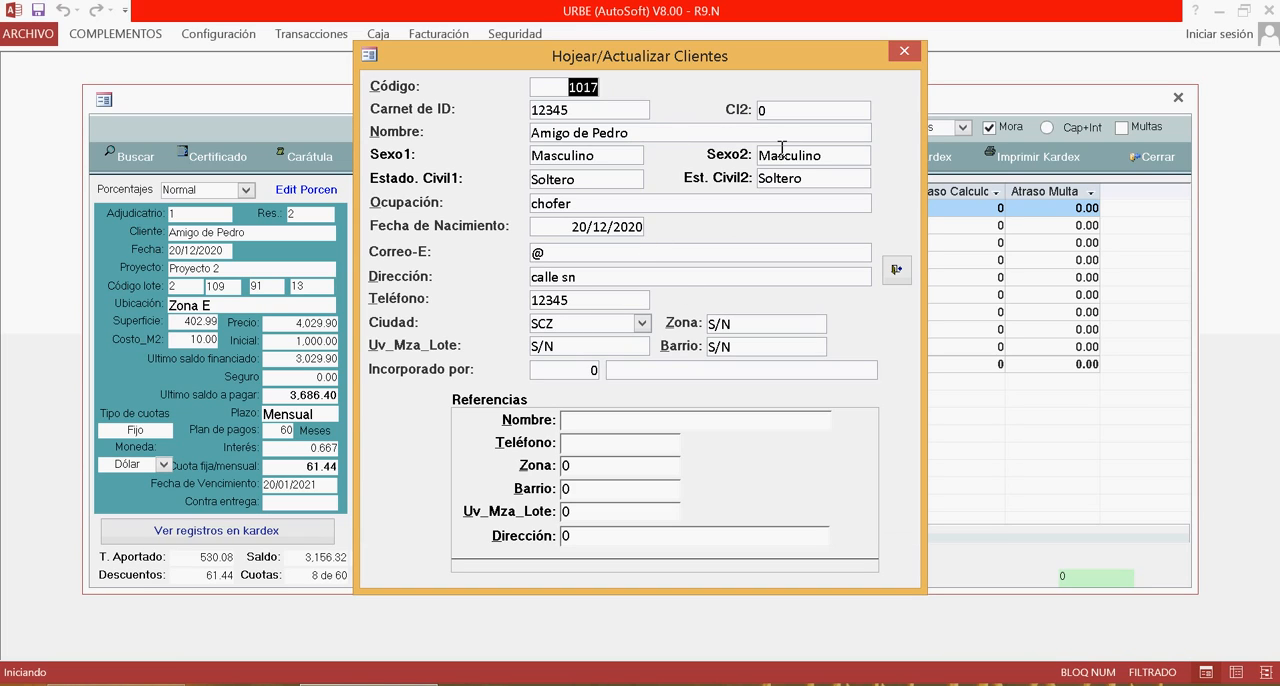
click(609, 117)
drag(609, 117, 495, 117)
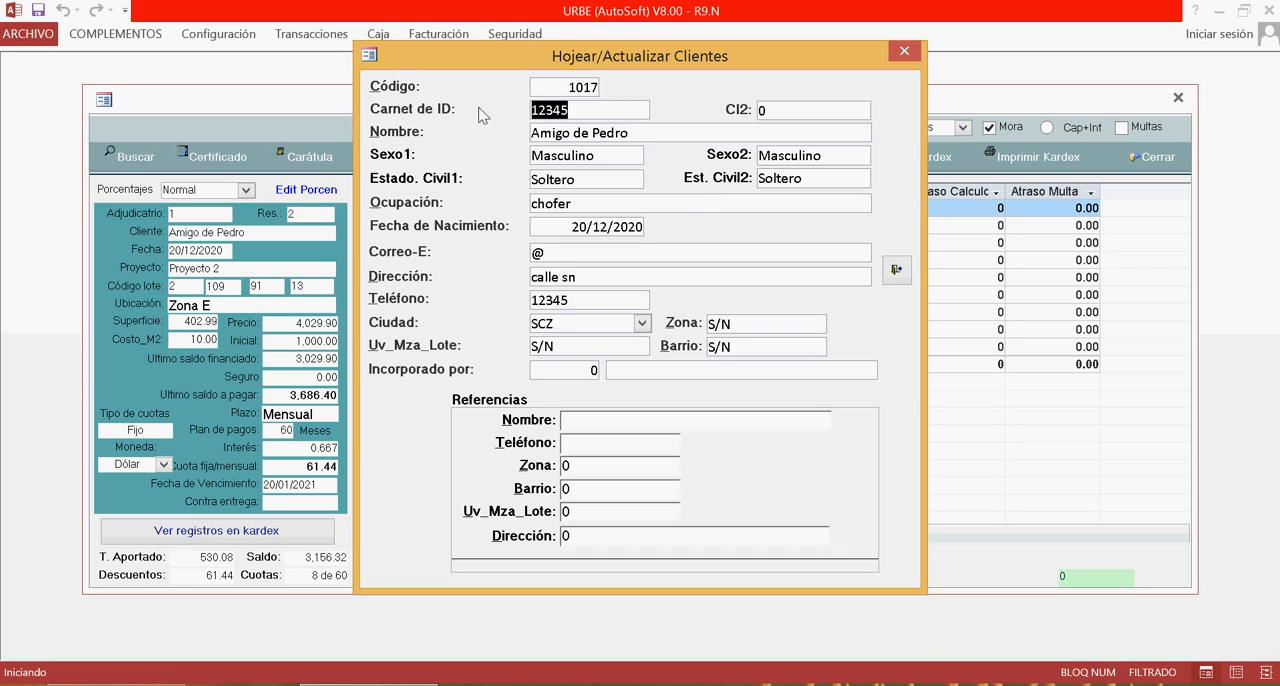
click(577, 116)
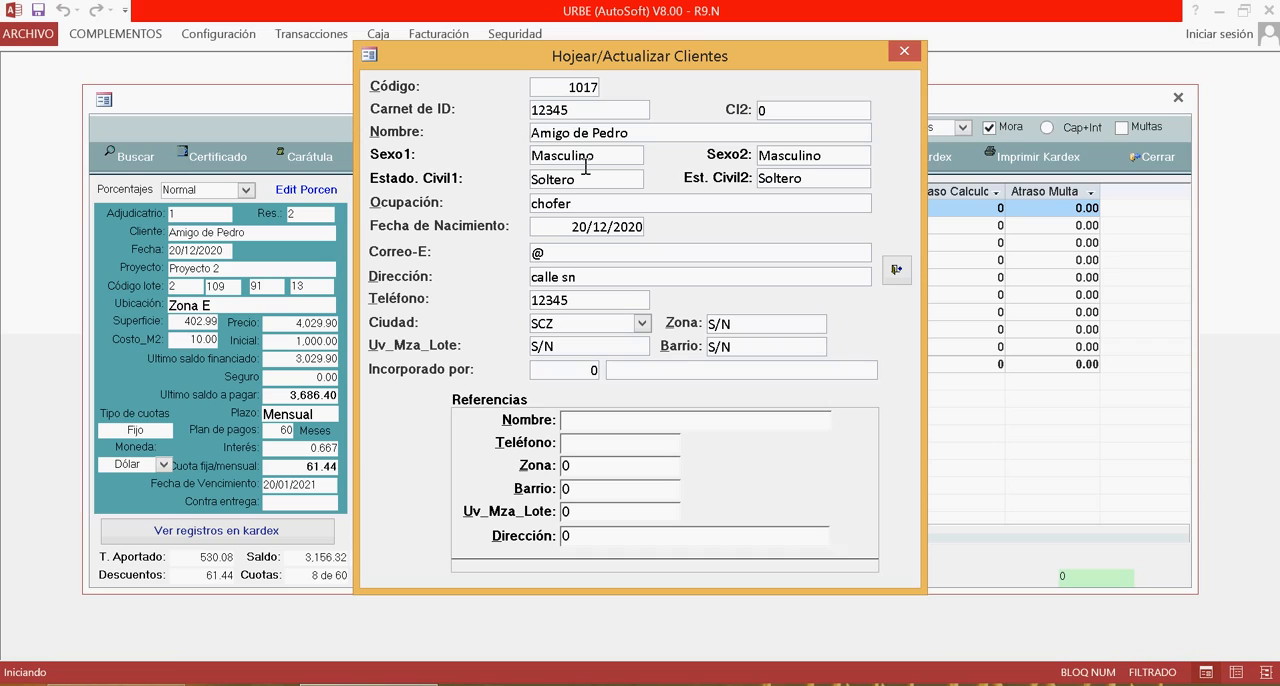
Try appending /Nombre App to the client's name, then close the form without saving changes.
click(576, 181)
text(/Nombre App)
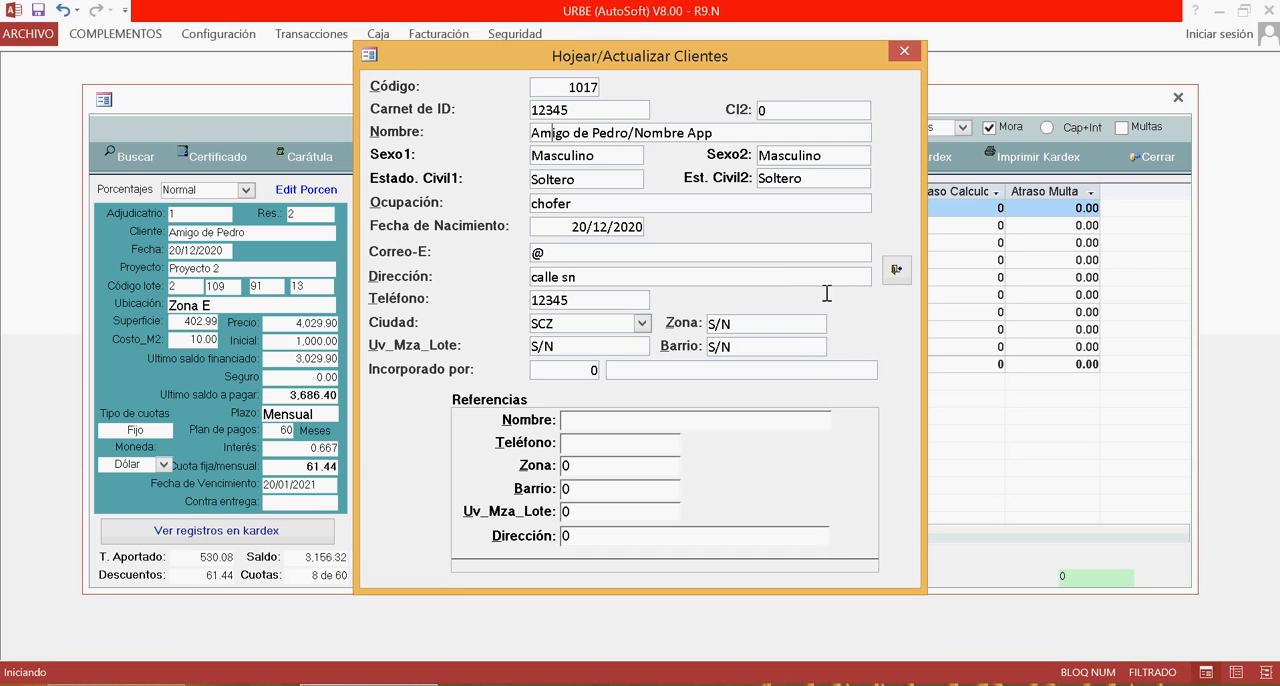
click(893, 272)
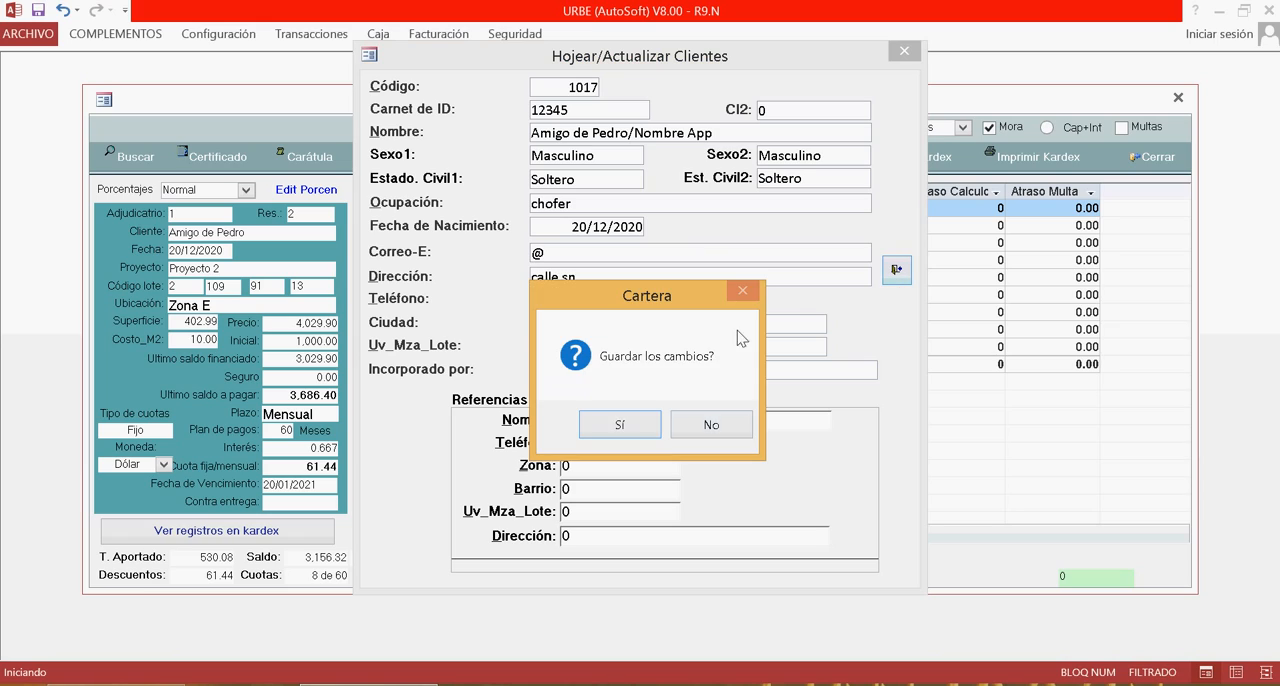
click(711, 427)
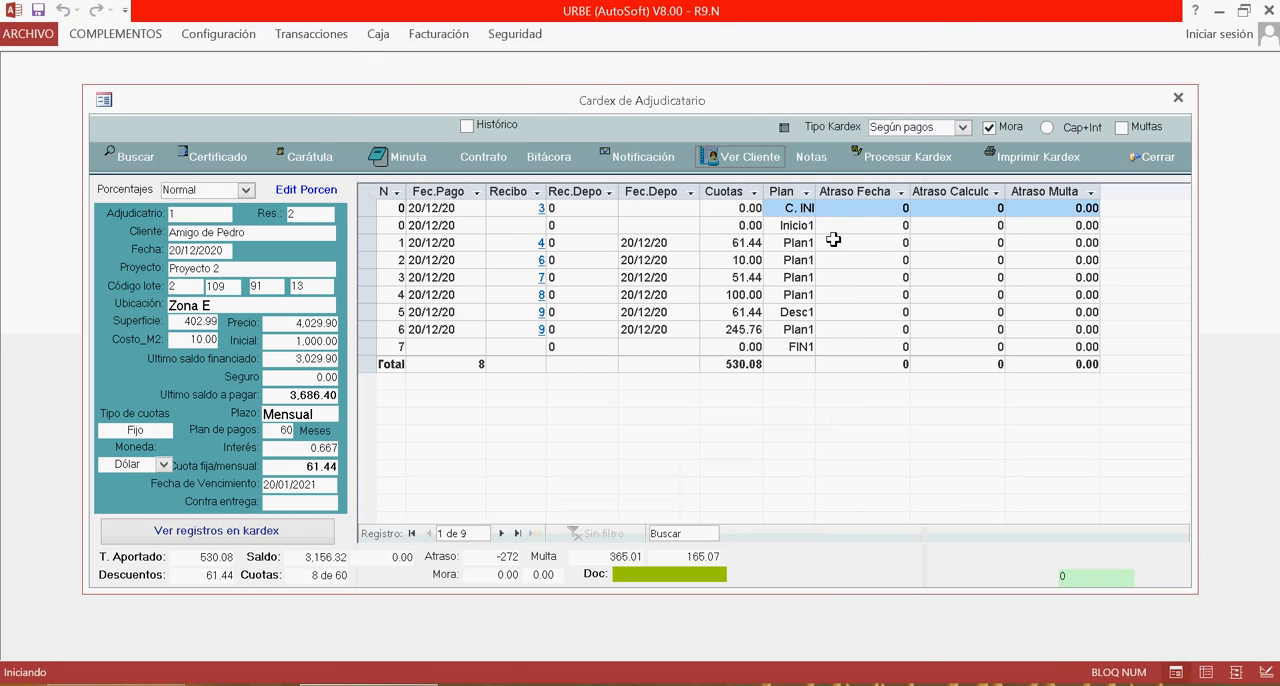
Open the client notes and add the annotation message 'Quedo en pagar en 15 dias'.
click(836, 228)
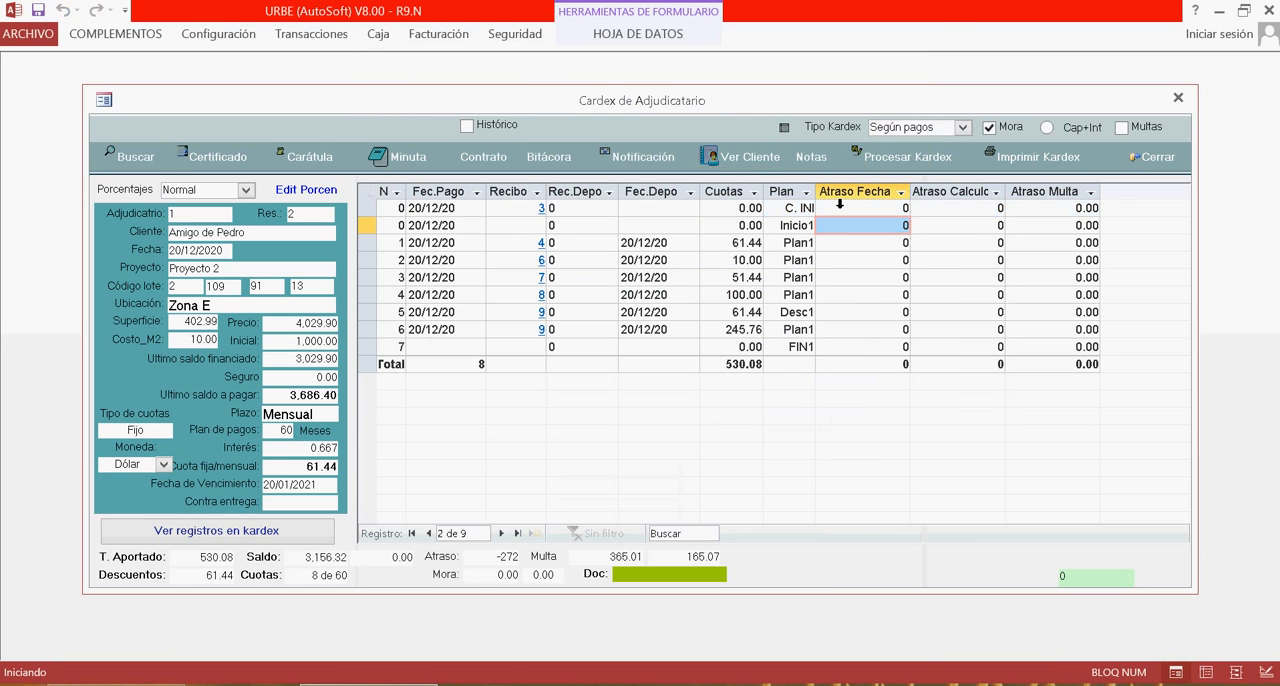
click(812, 160)
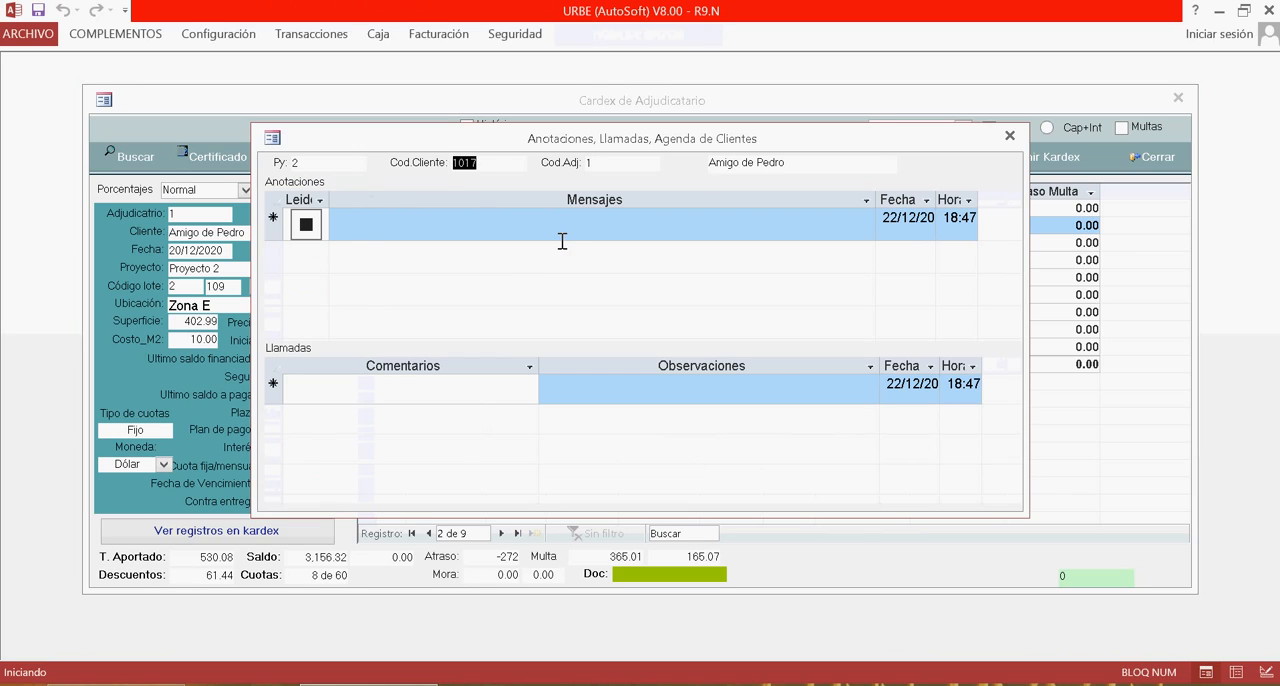
click(562, 241)
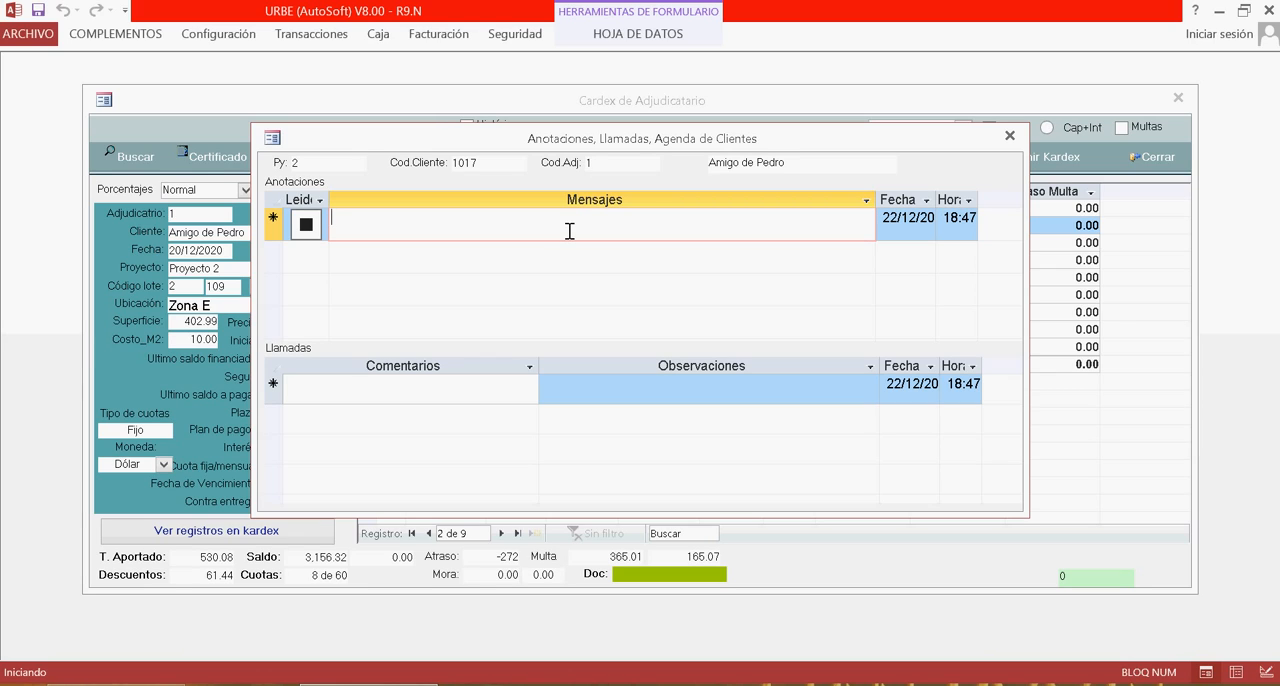
text(Quedo)
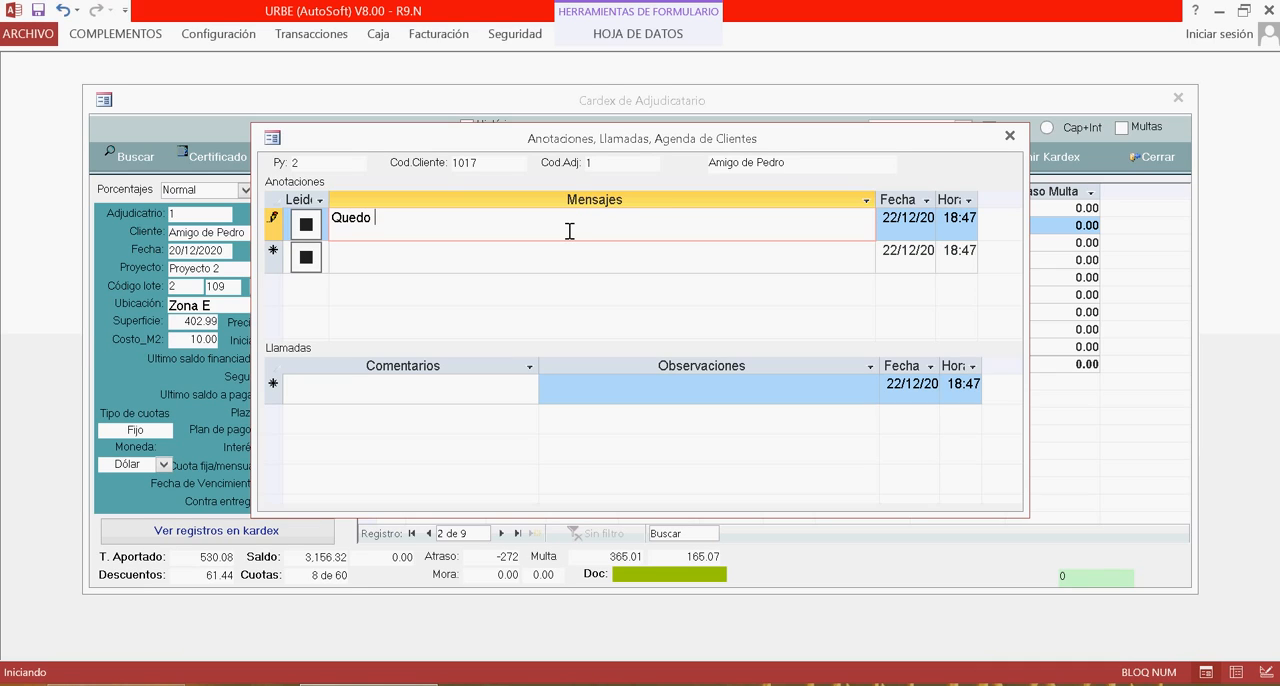
text( en pagar en 15 dia)
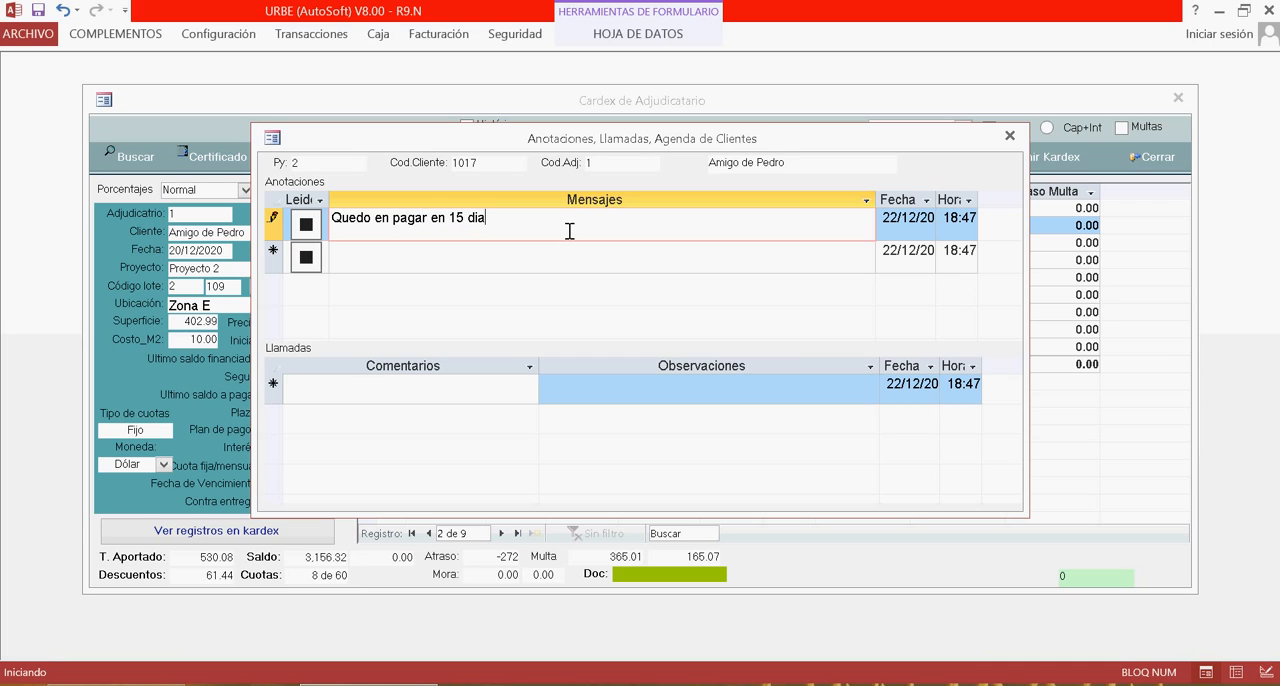
text(s)
key(Tab)
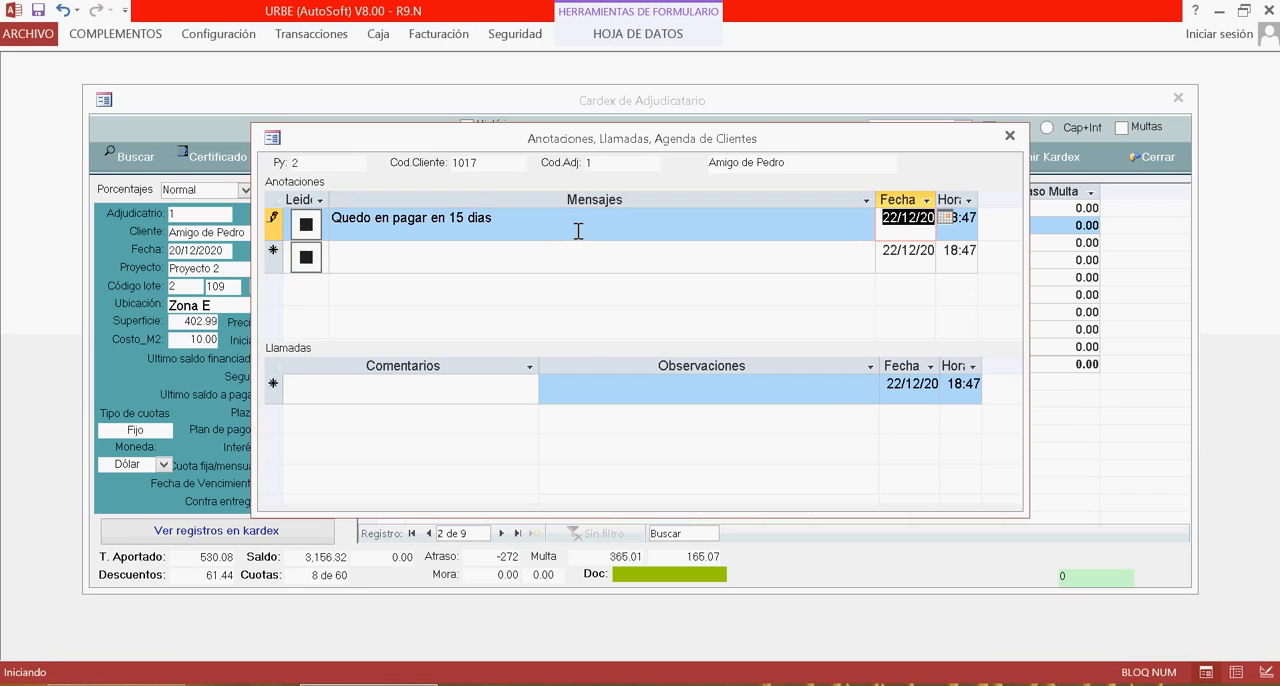
click(616, 262)
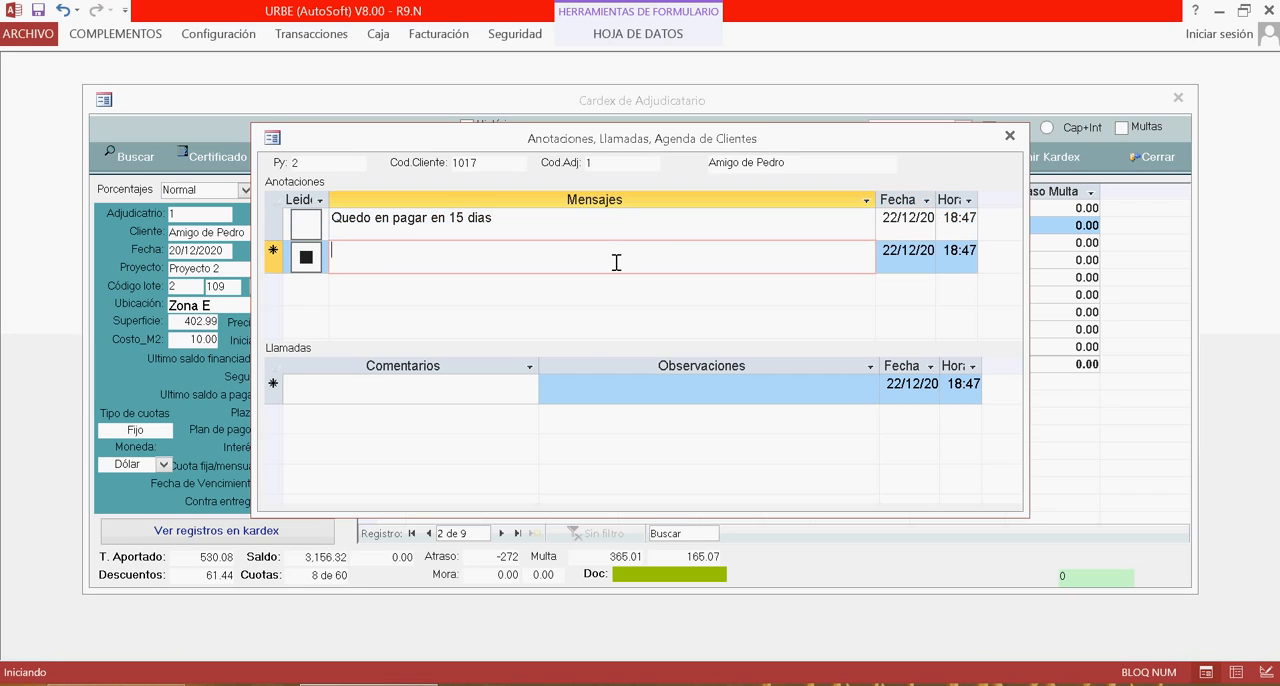
click(673, 238)
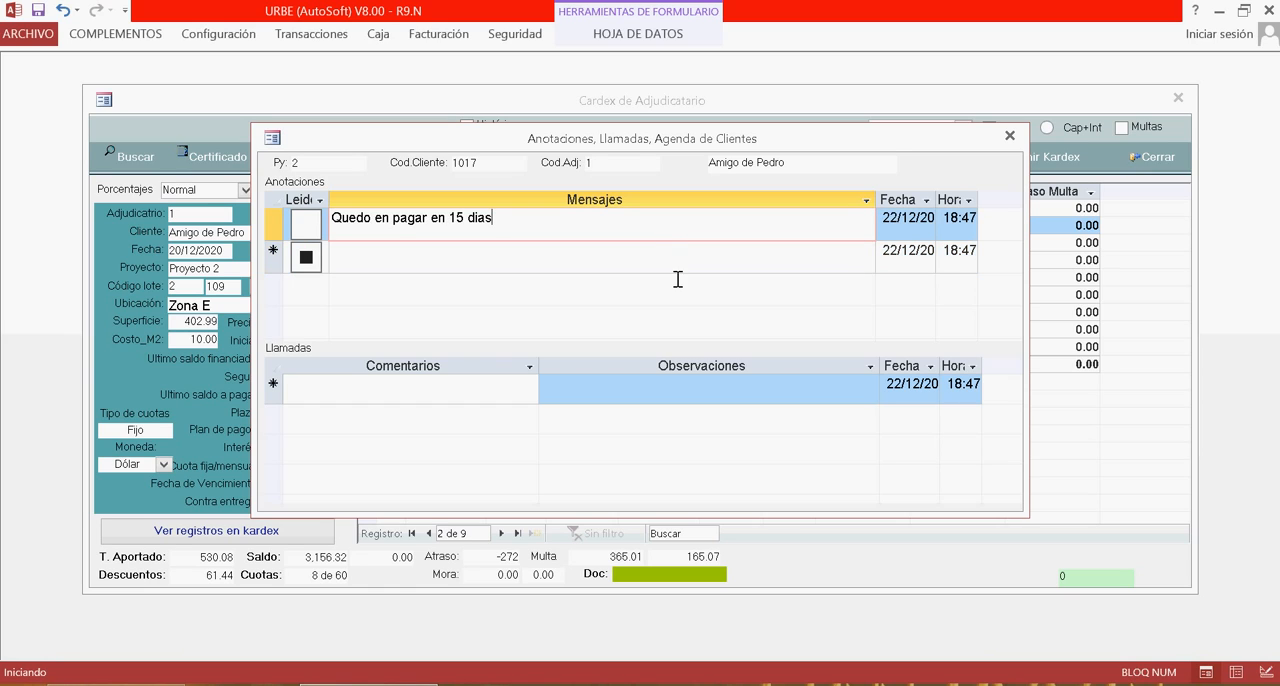
click(600, 259)
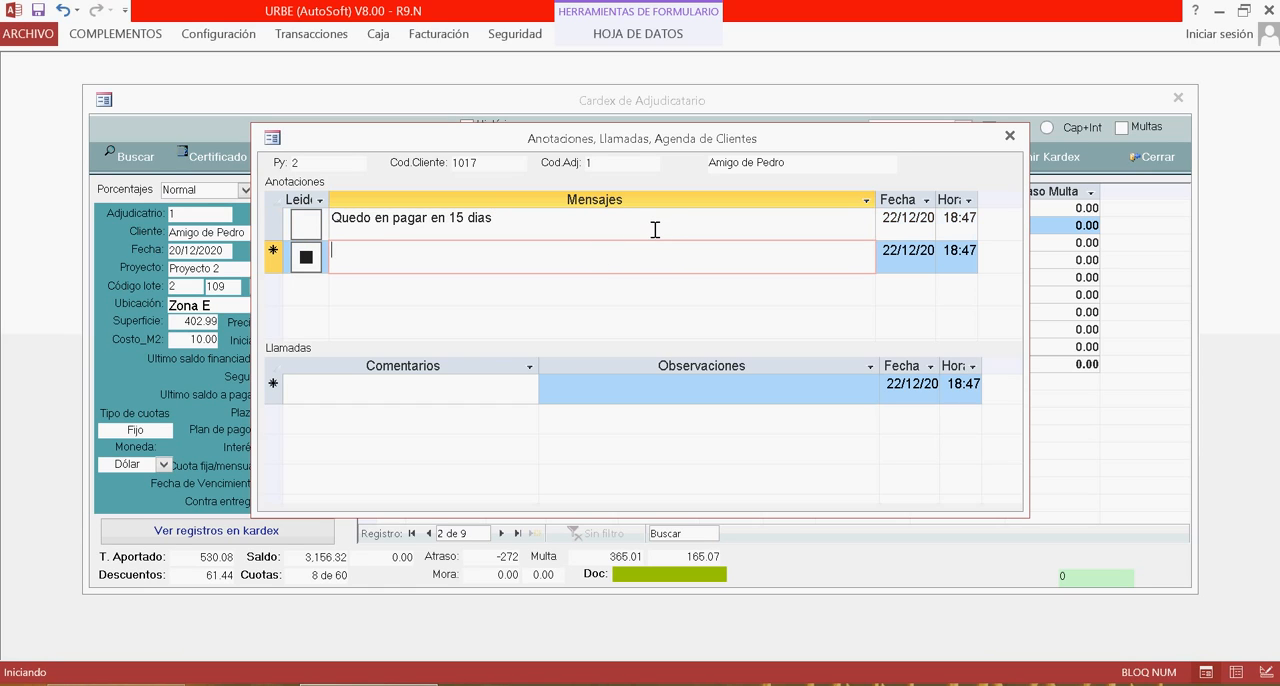
click(655, 228)
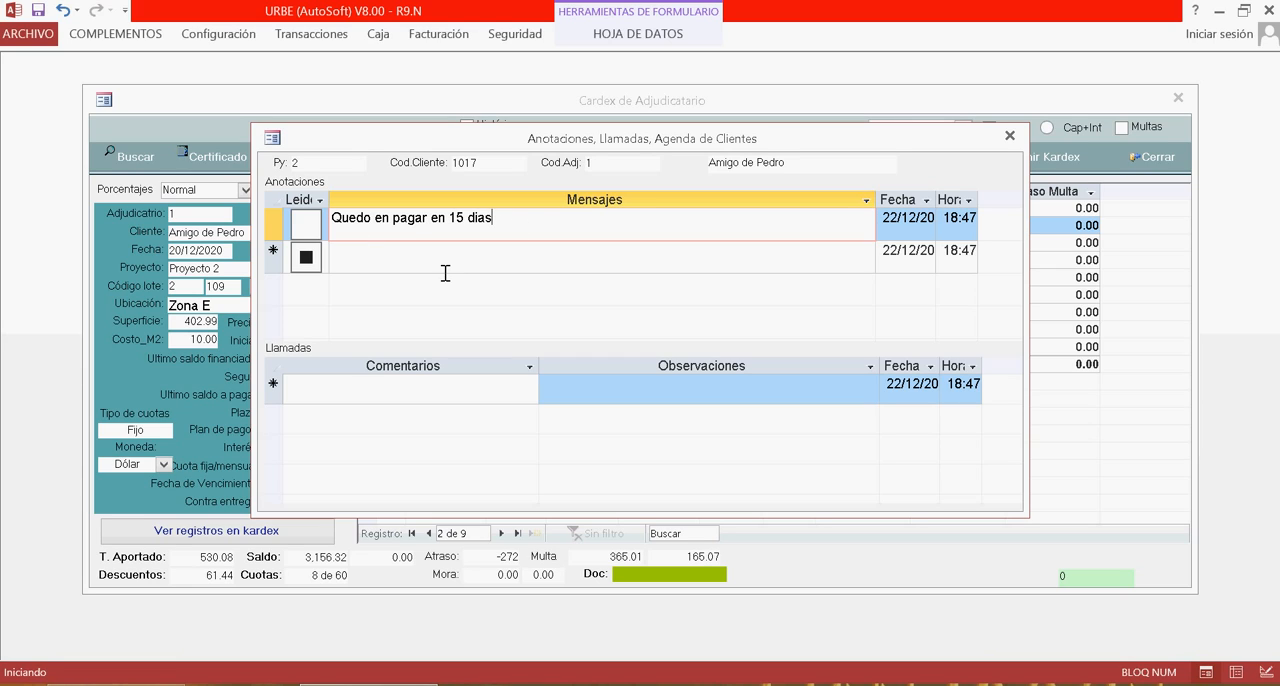
click(508, 269)
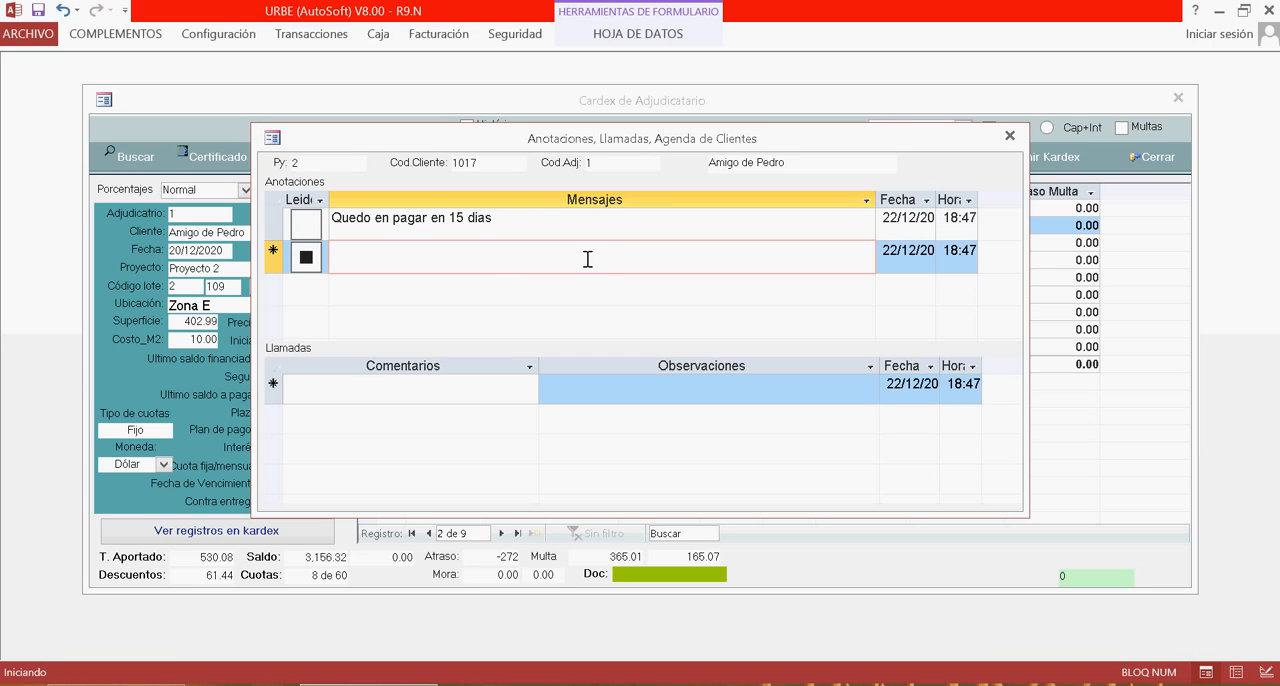
Examine the annotation message and the calls grid fields in the notes dialog, then close the dialog.
drag(515, 230, 394, 234)
click(543, 232)
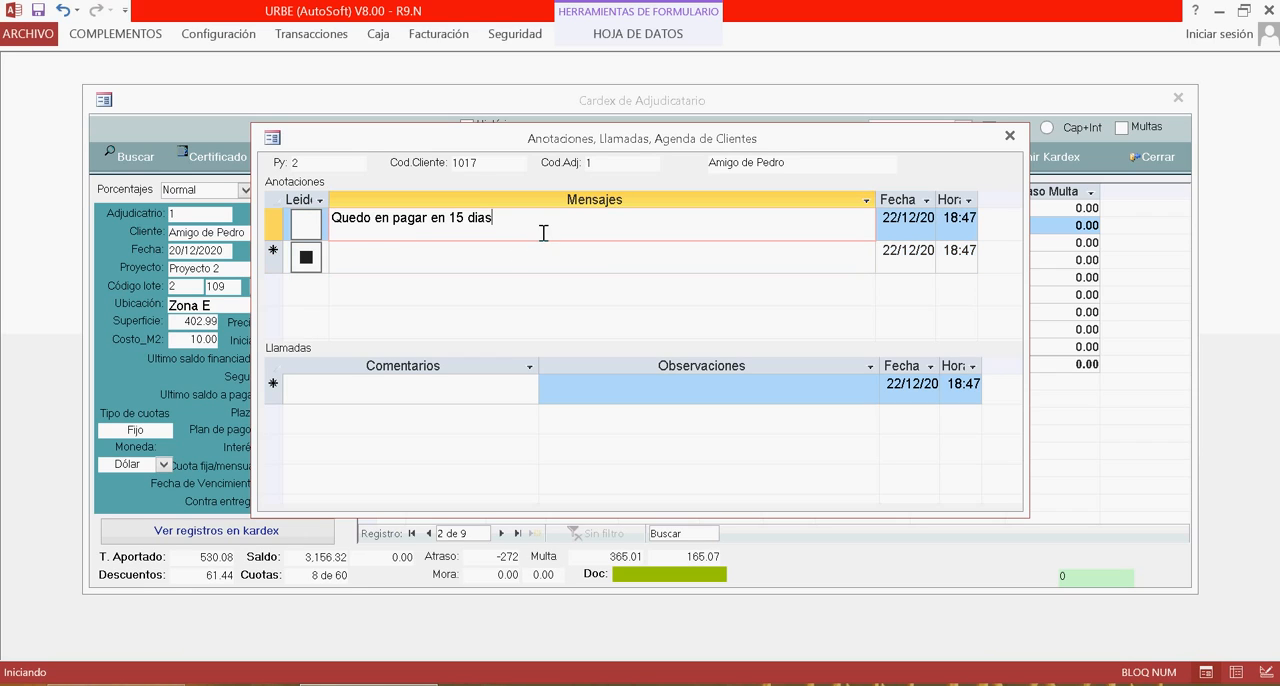
click(533, 261)
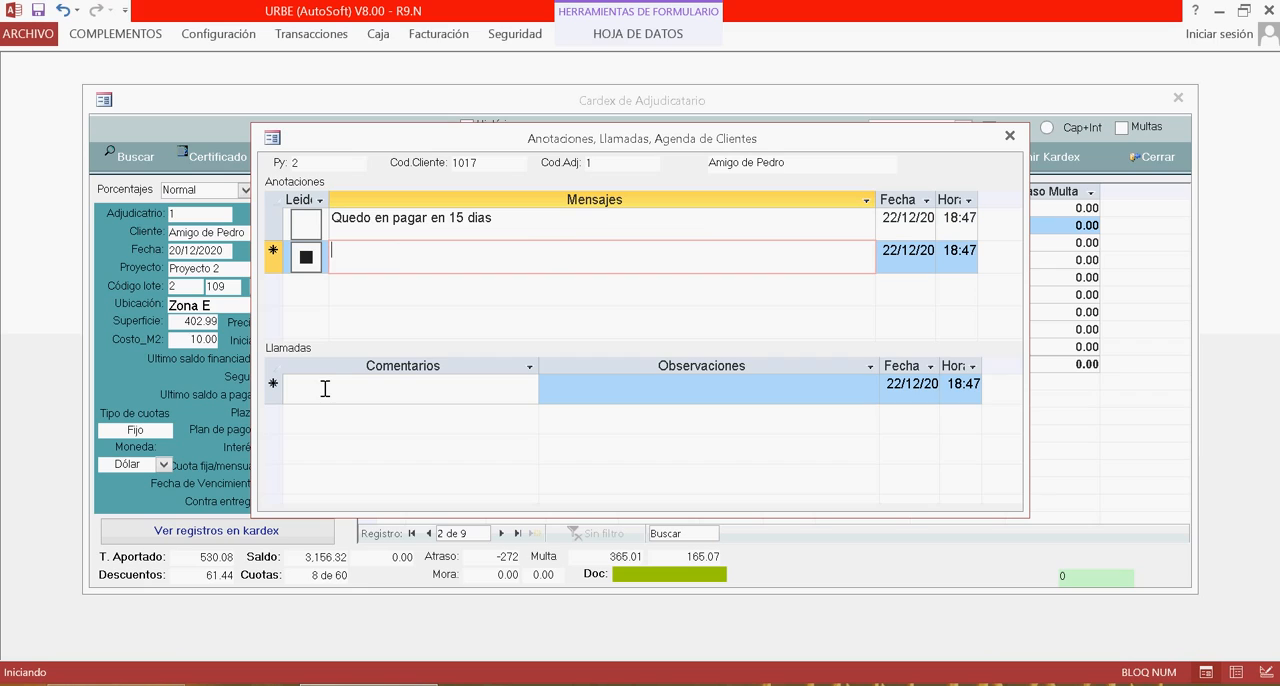
click(389, 395)
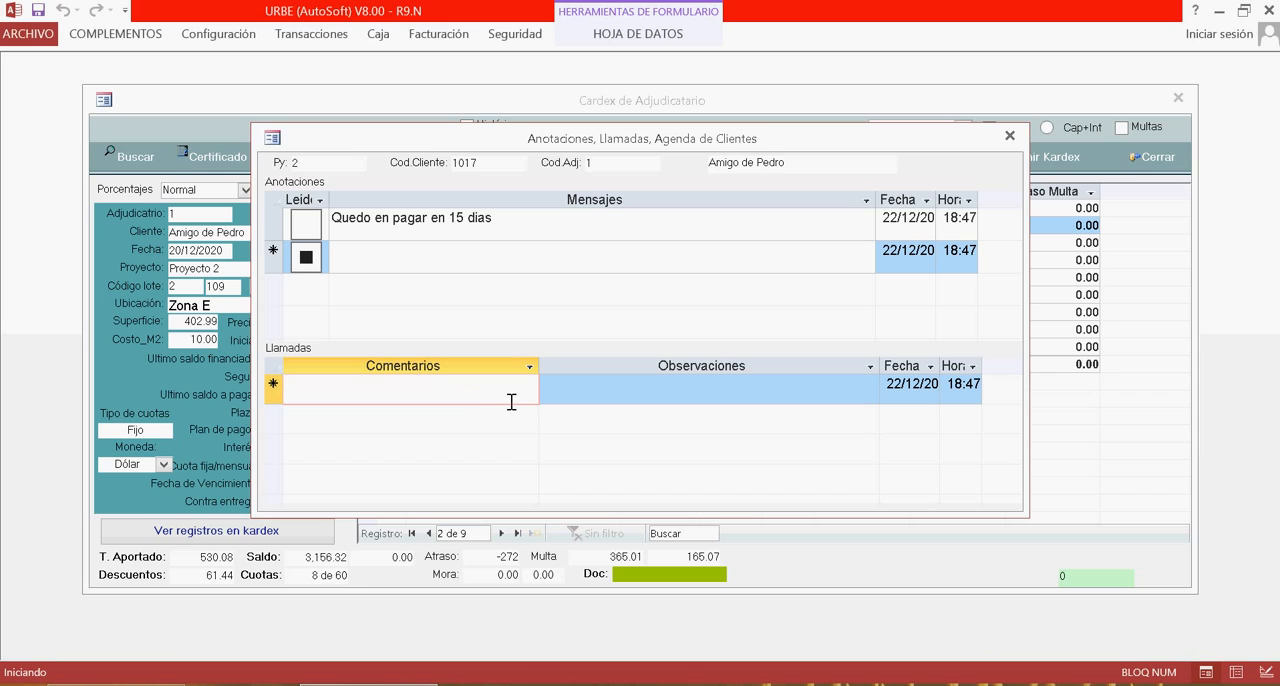
click(672, 403)
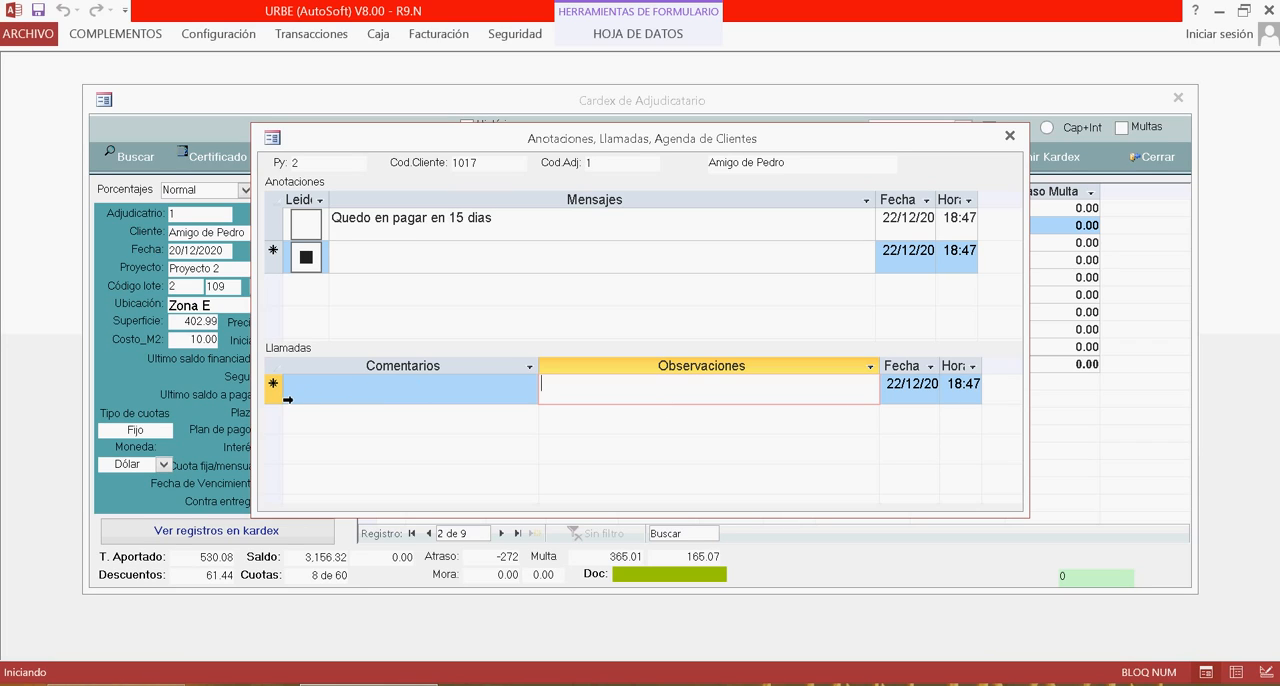
click(288, 399)
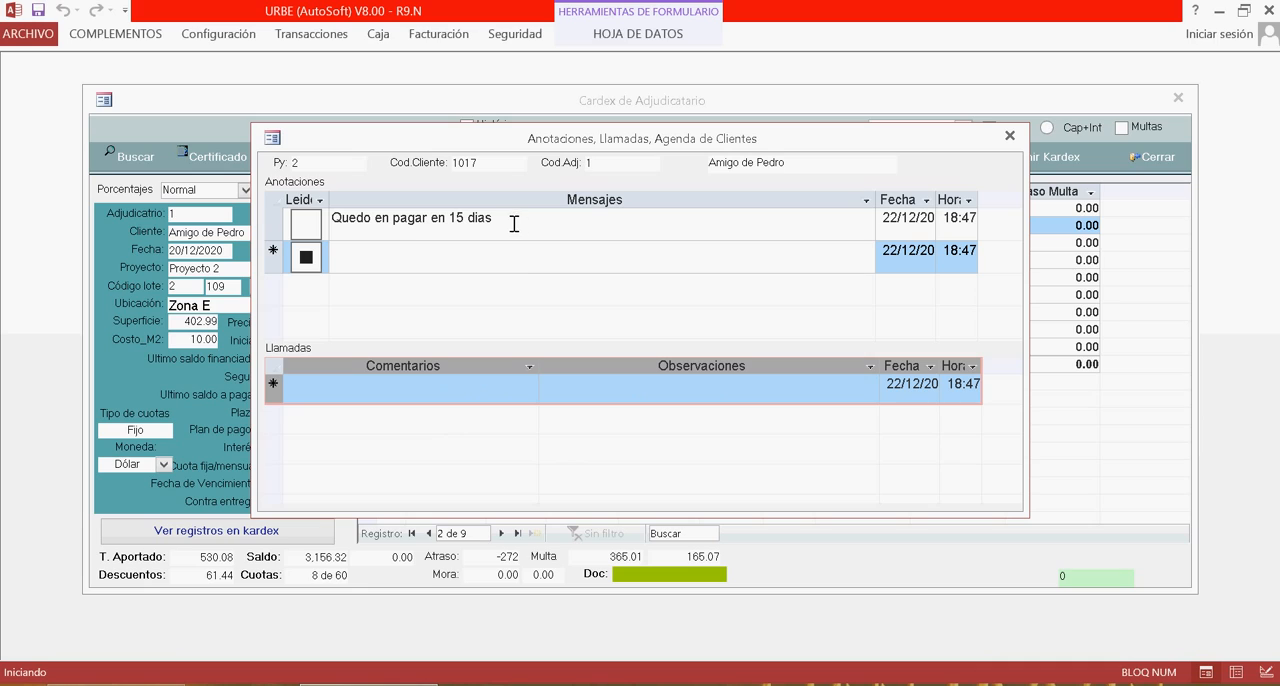
click(471, 257)
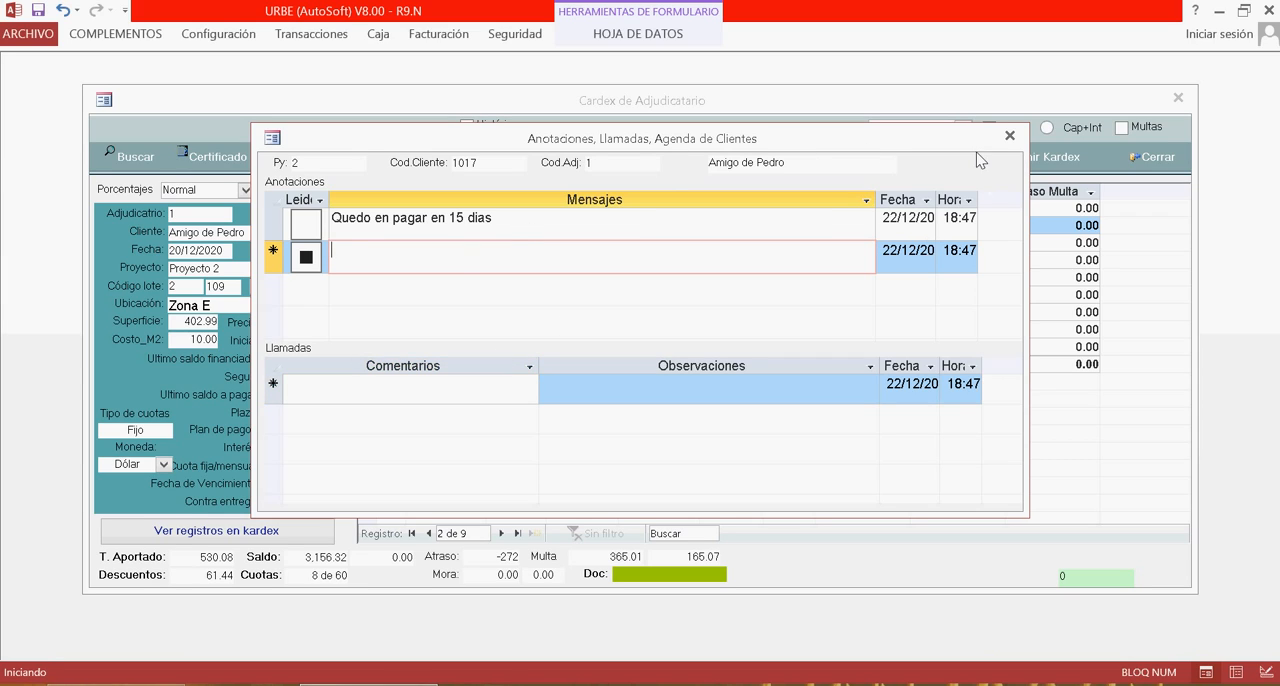
click(1009, 137)
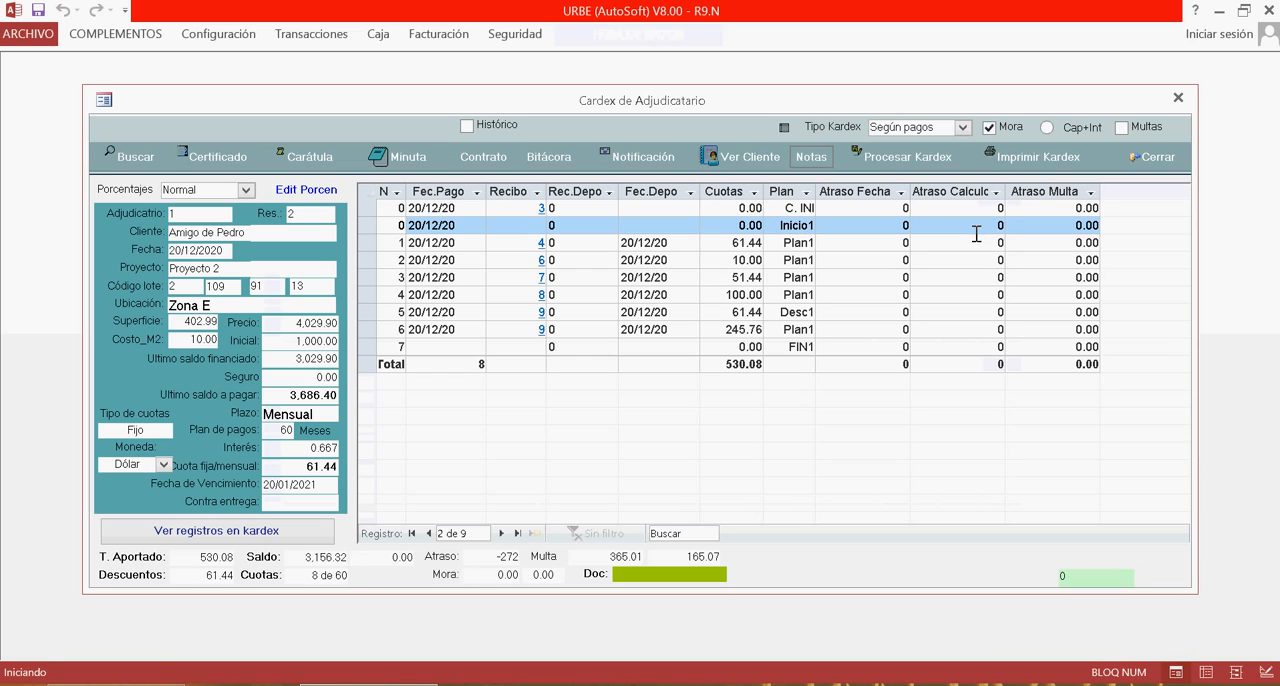
Open the print preview of the kardex, review the report contents and close the preview.
click(1014, 158)
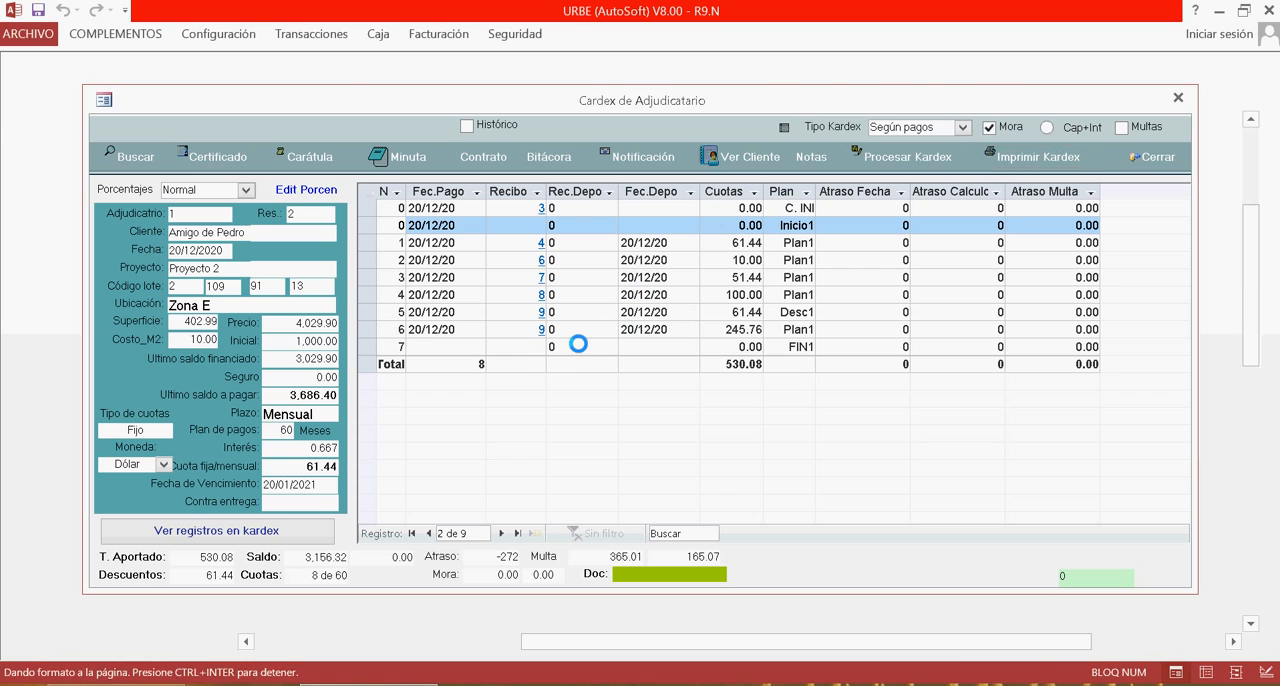
click(523, 394)
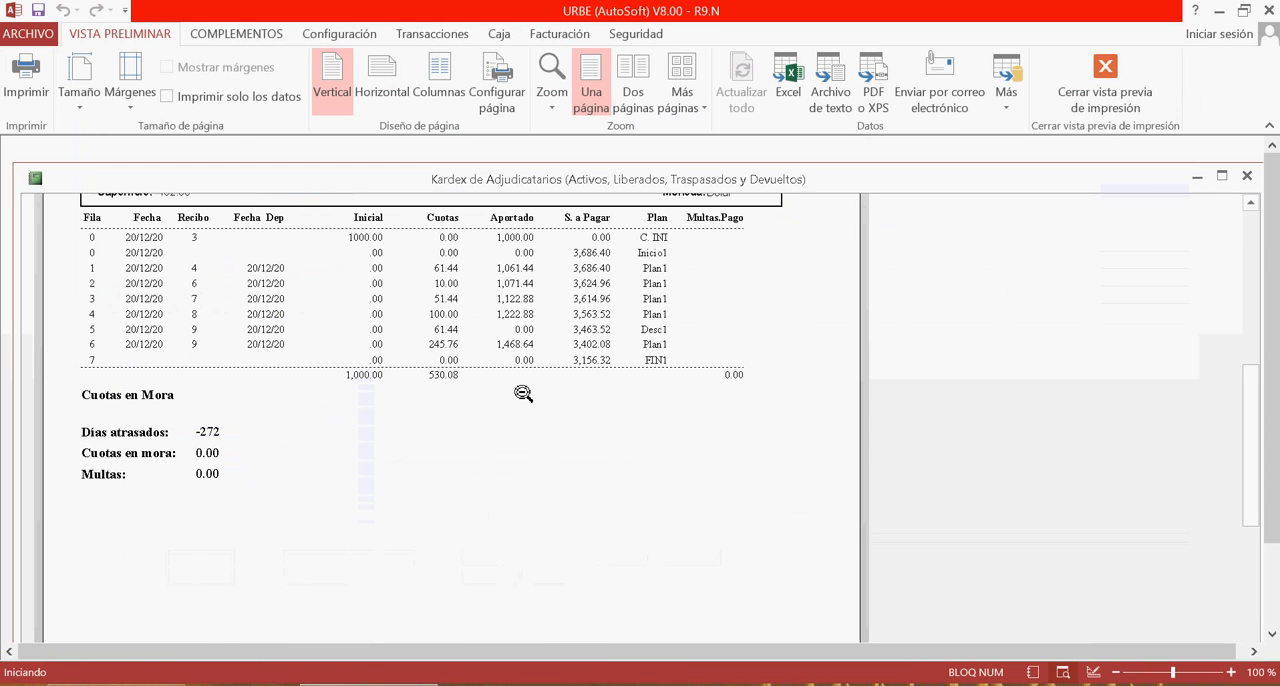
scroll(523, 394, up, 5)
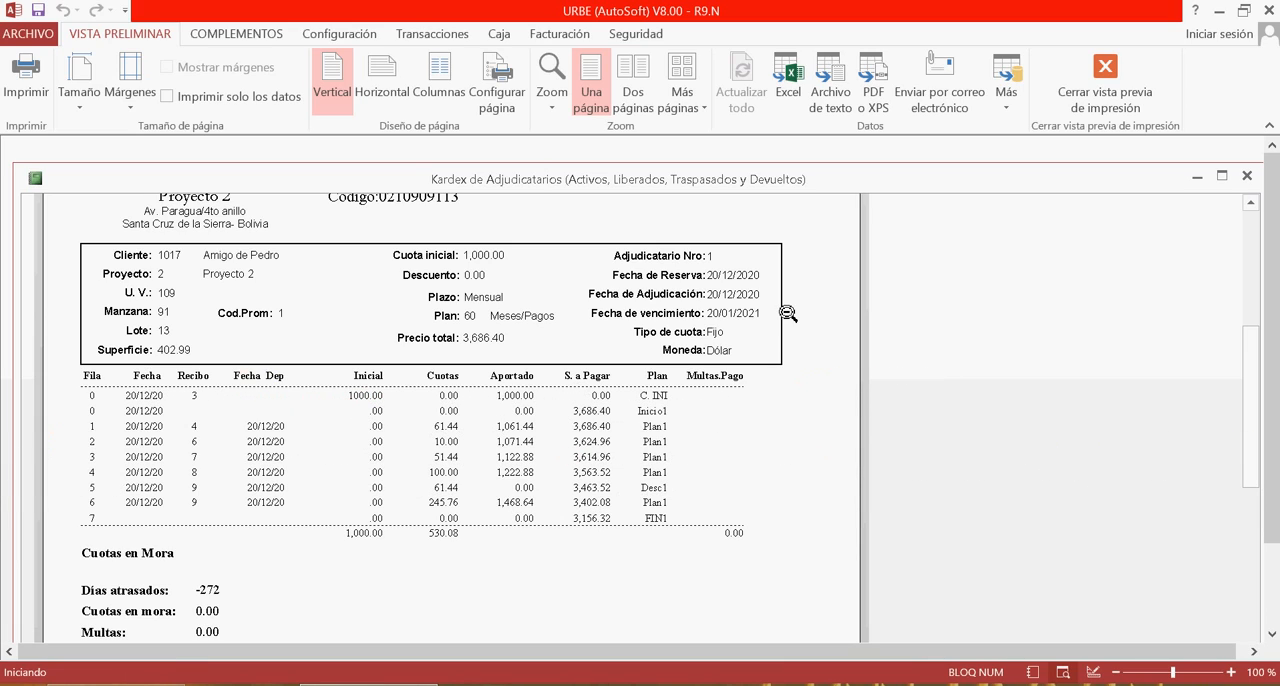
click(1247, 177)
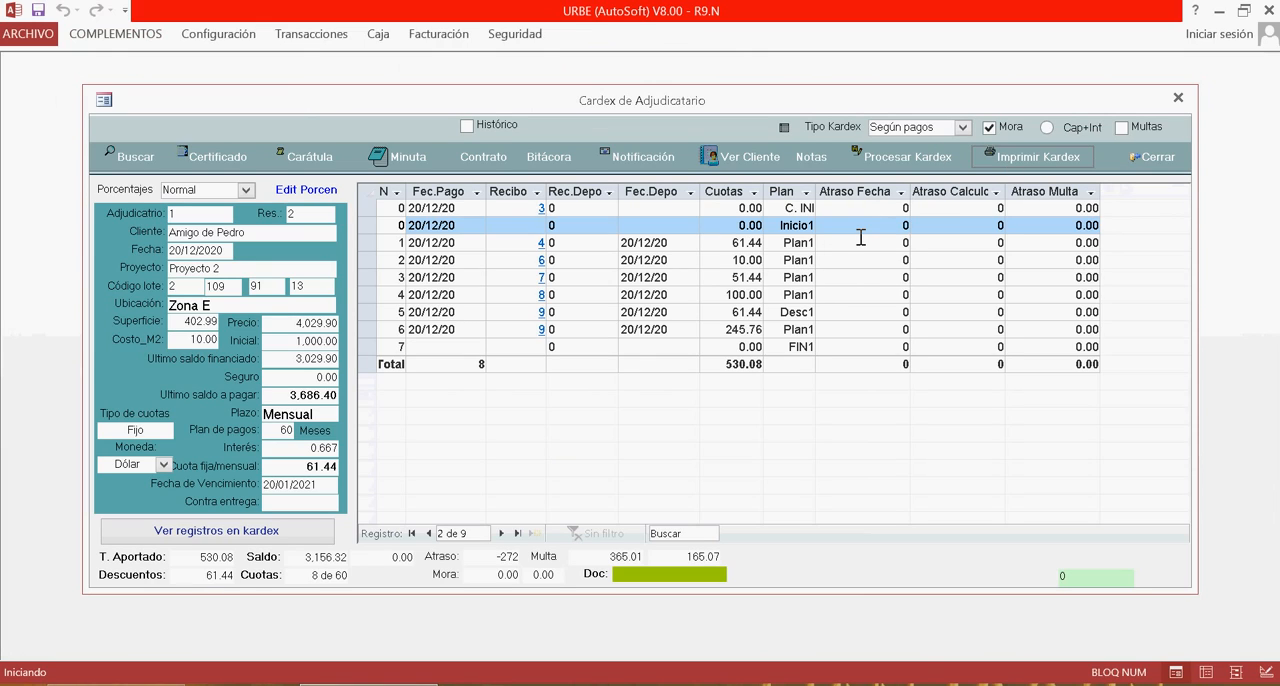
Inspect the kardex grid rows and columns, including the Fec.Pago and Cuotas columns, and reprocess the kardex.
click(900, 245)
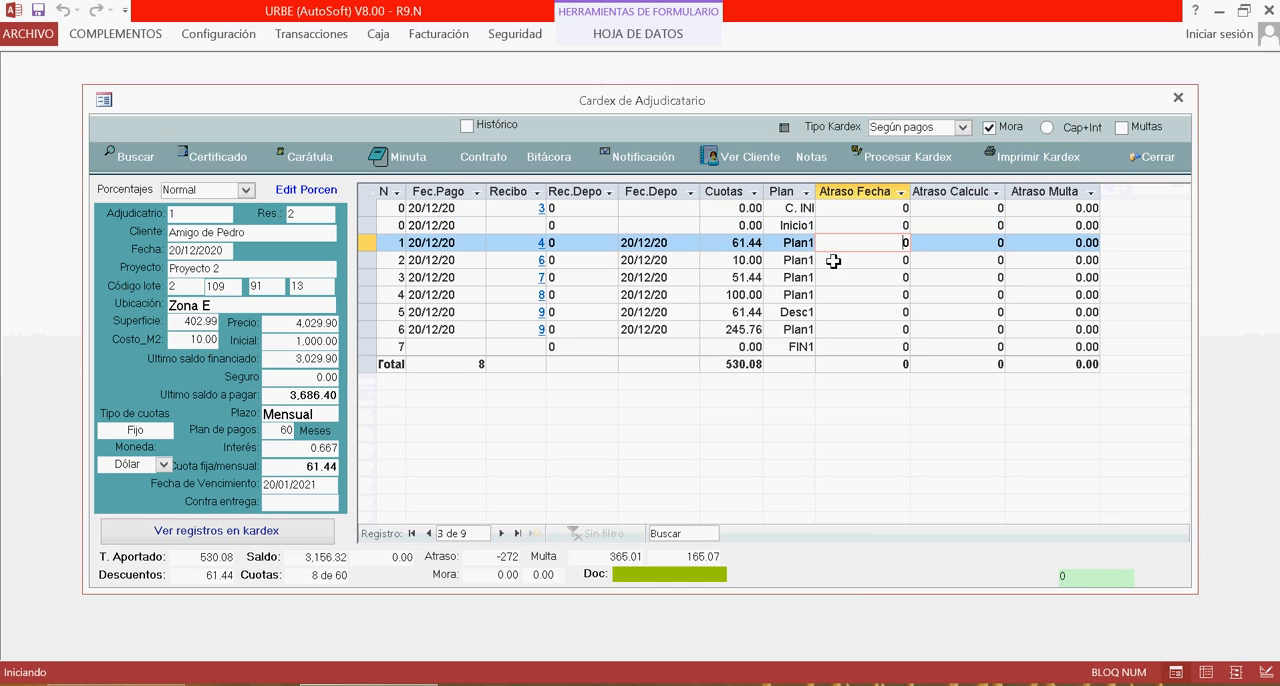
click(368, 196)
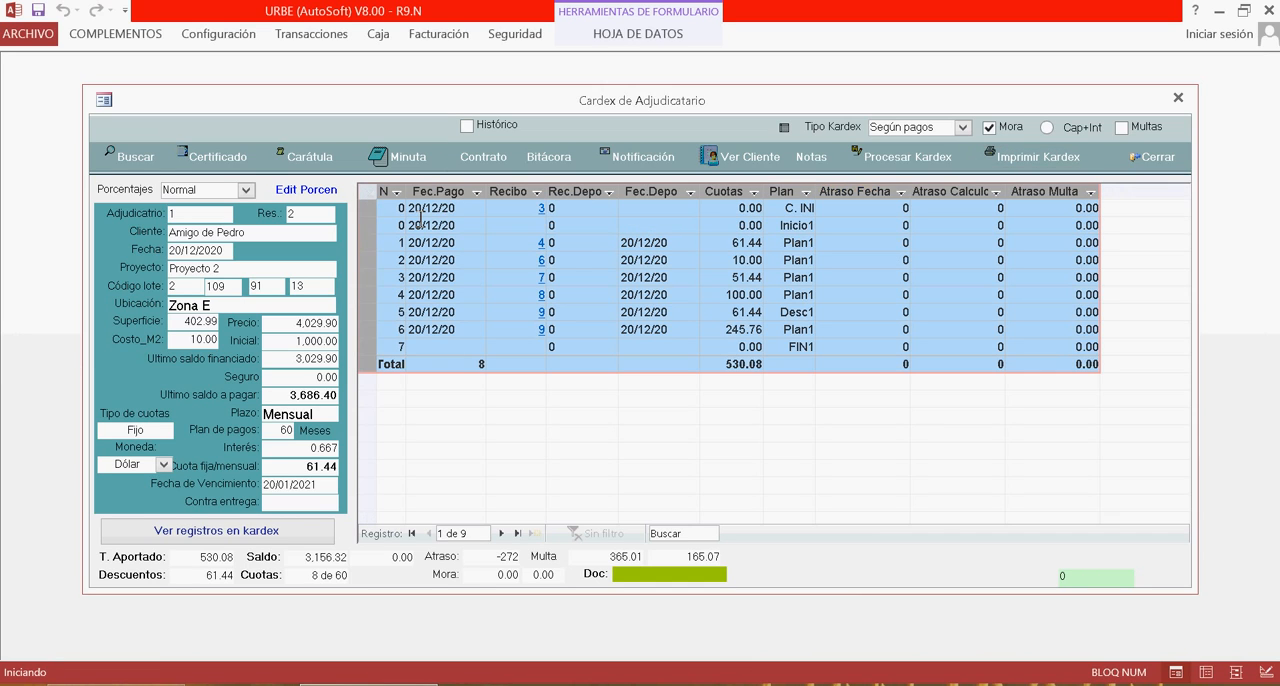
click(797, 245)
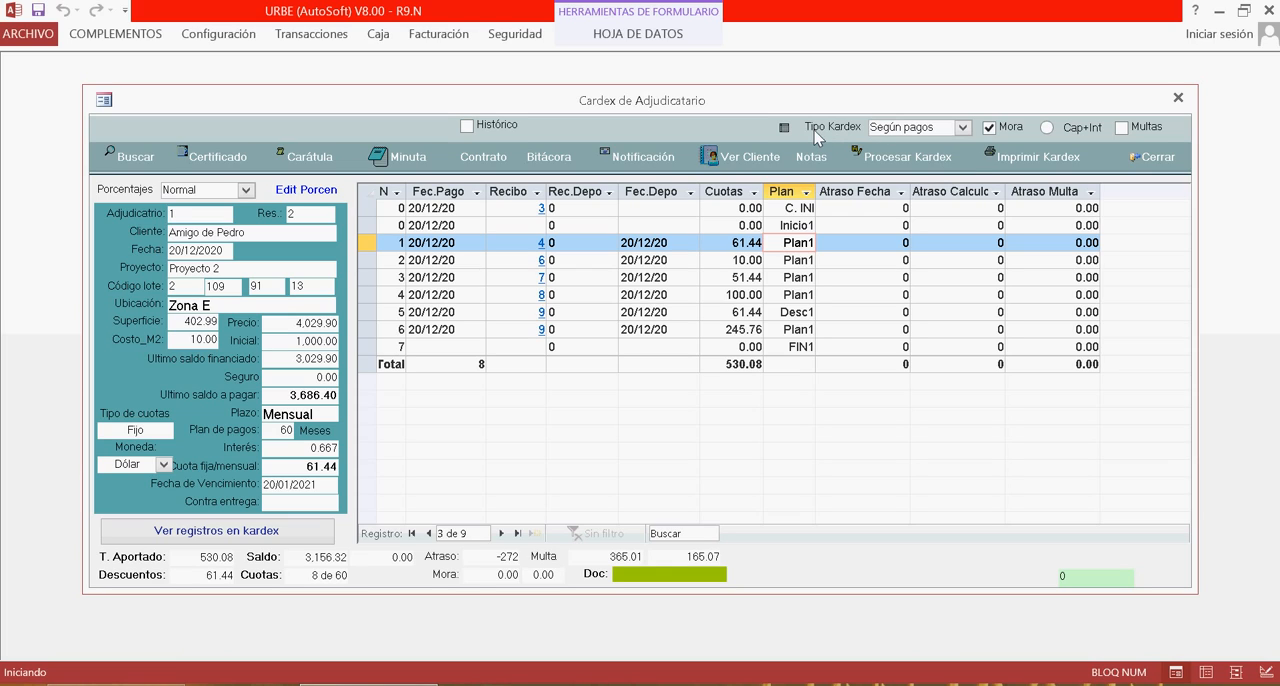
click(962, 129)
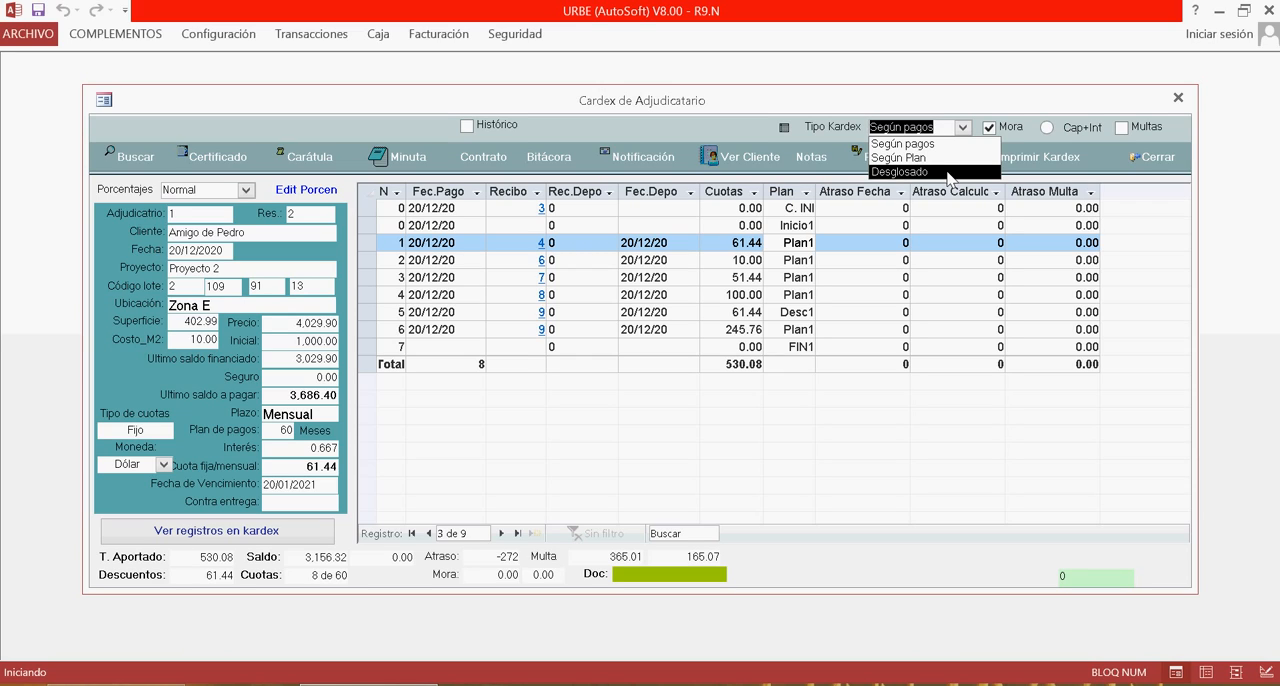
click(959, 147)
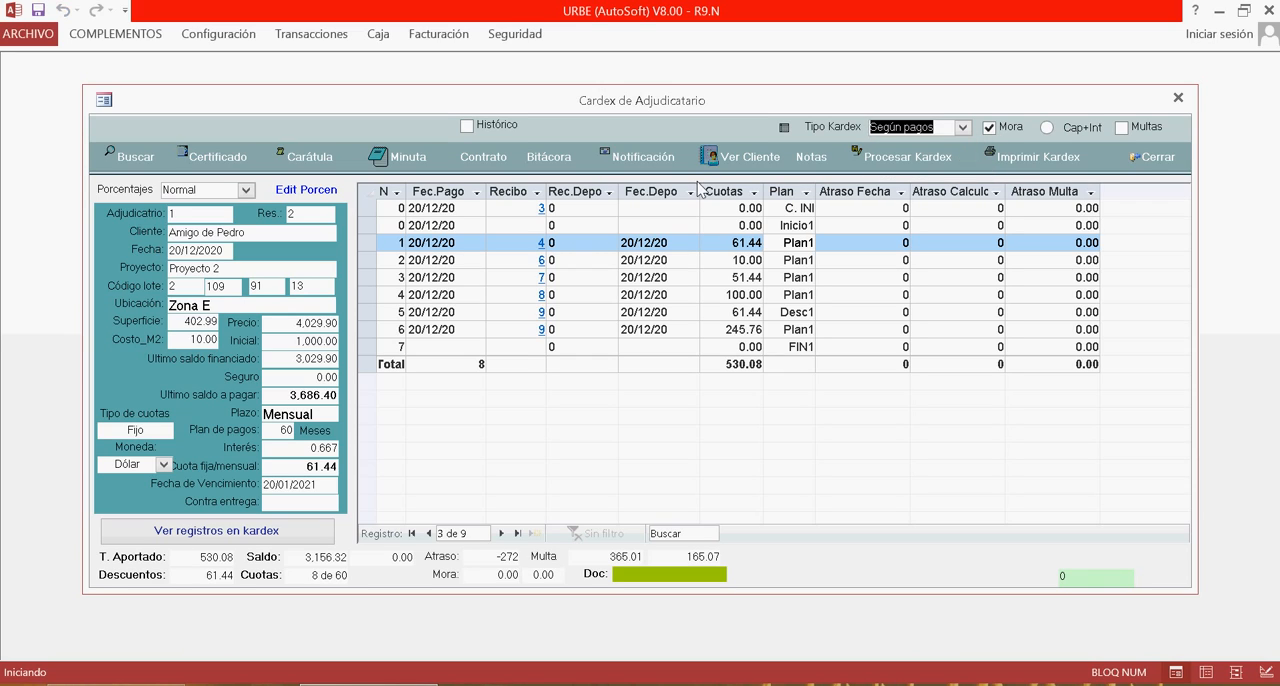
click(906, 158)
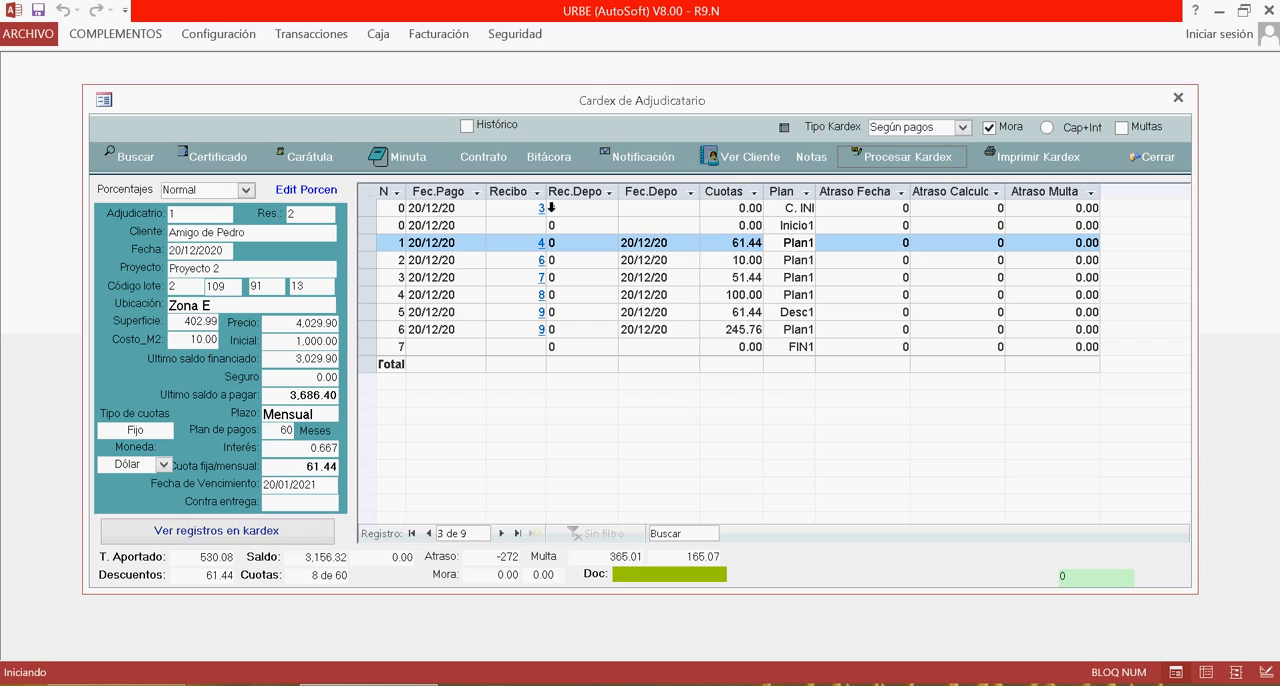
click(375, 193)
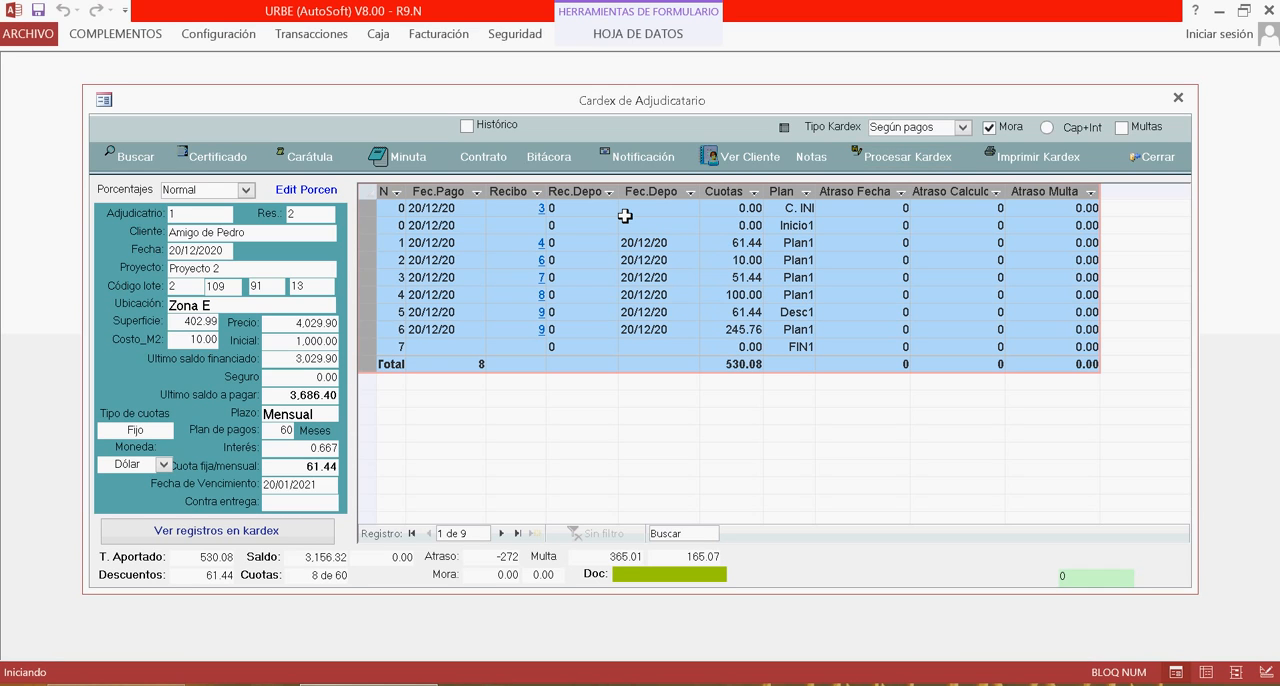
click(459, 196)
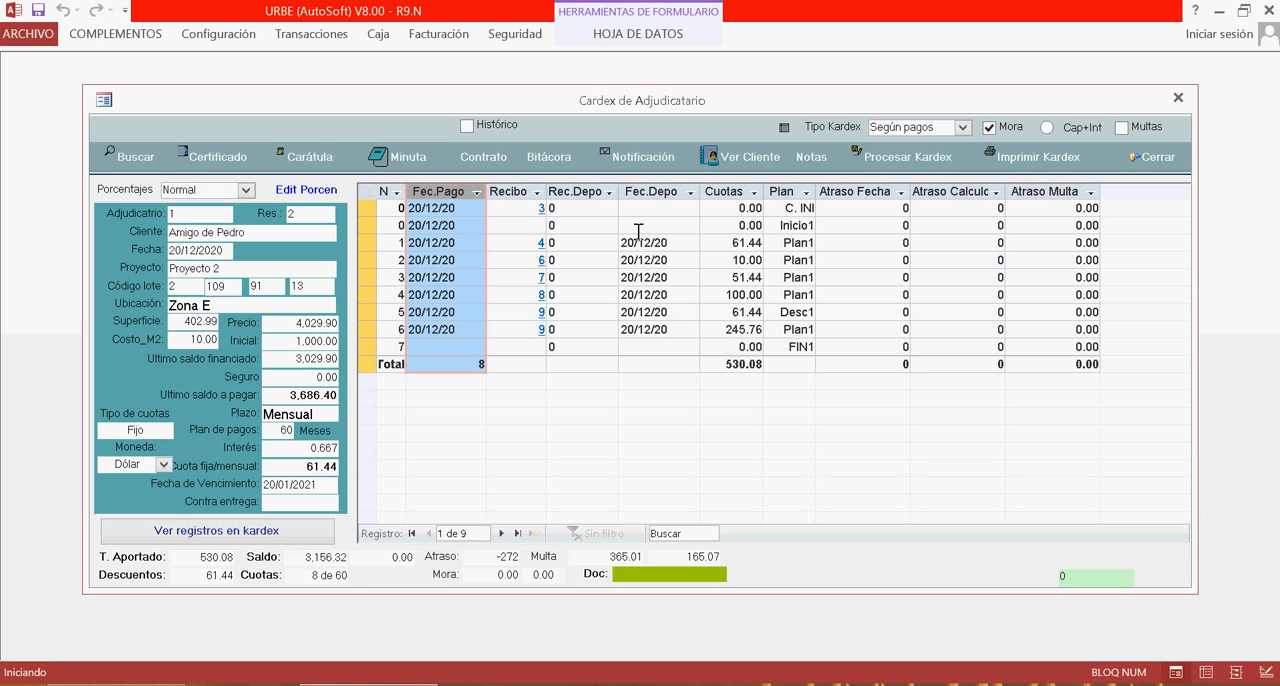
click(731, 202)
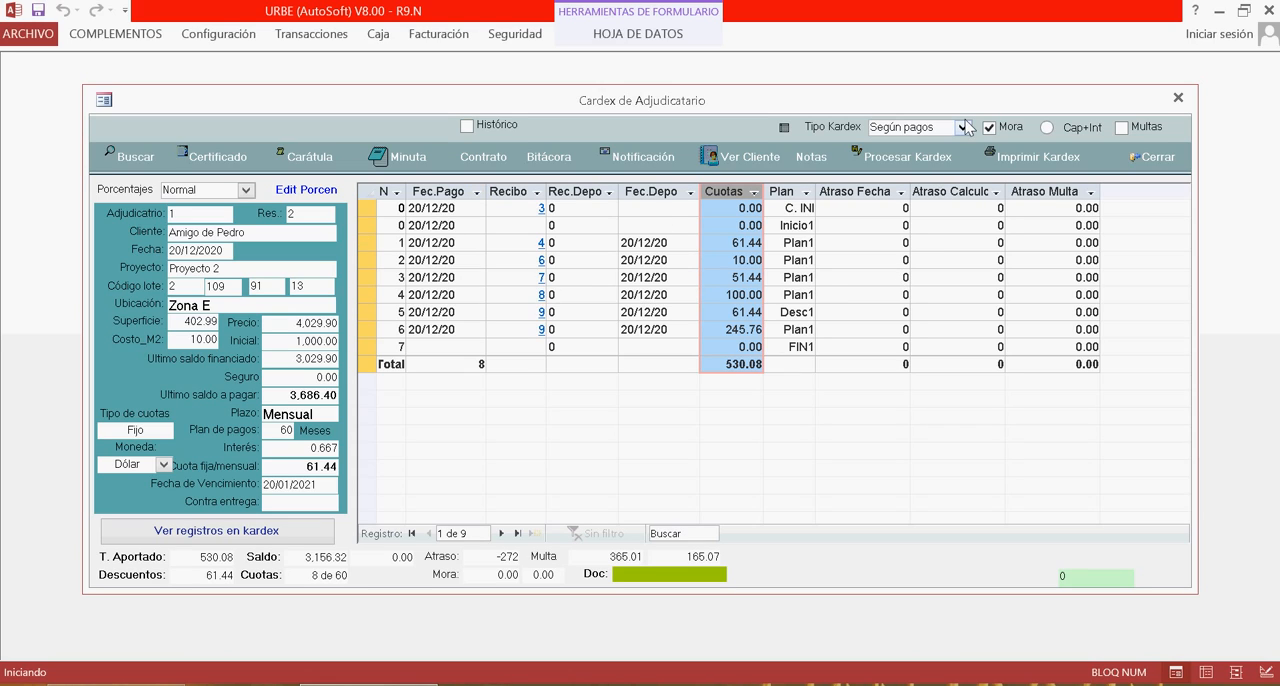
Switch the kardex type to Según Plan and process the kardex.
click(963, 128)
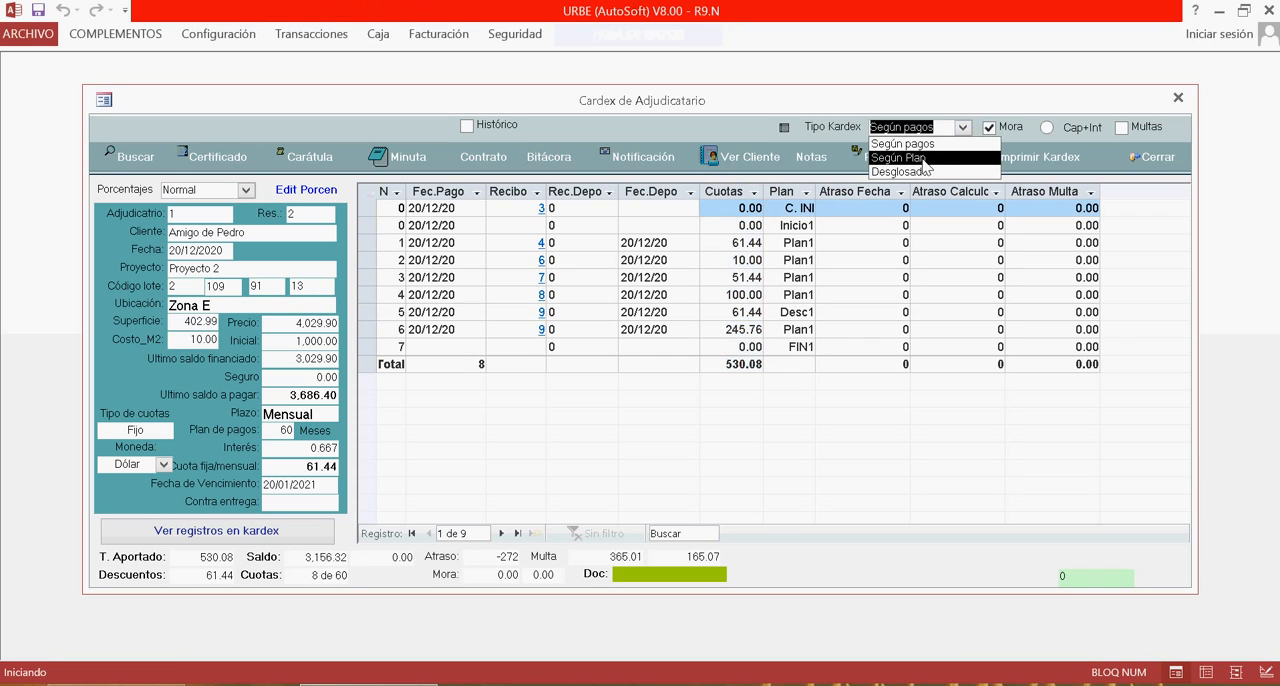
click(922, 159)
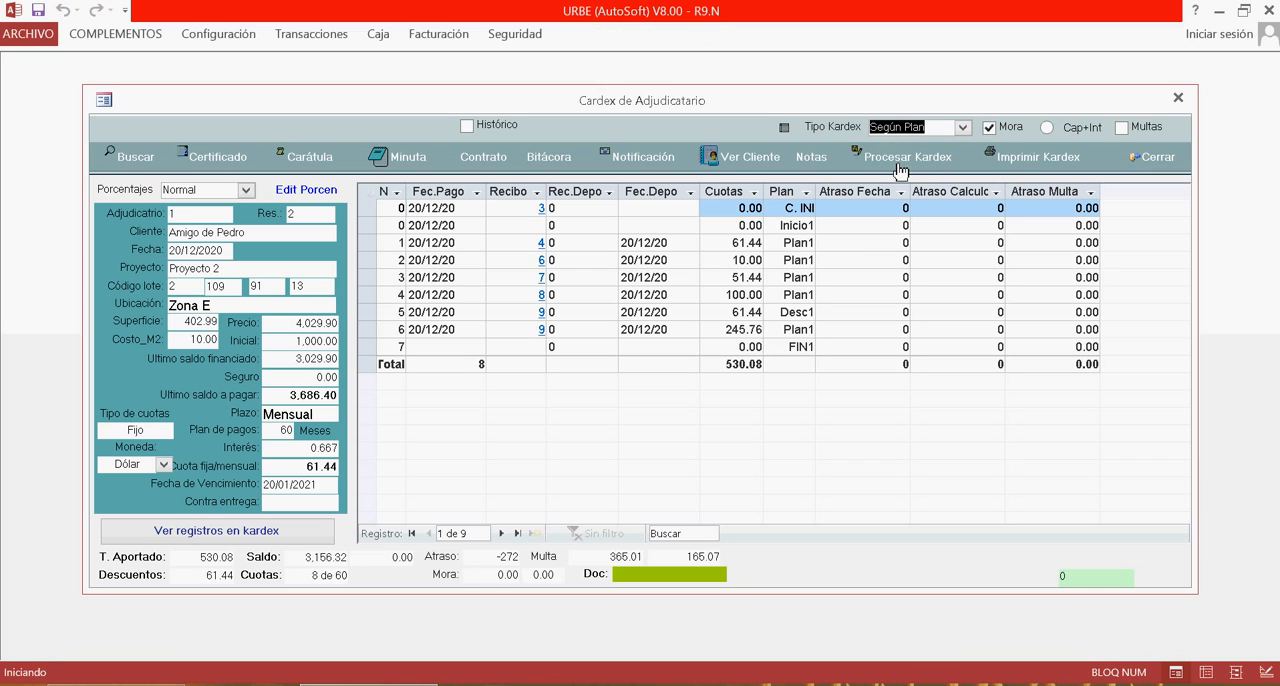
click(922, 160)
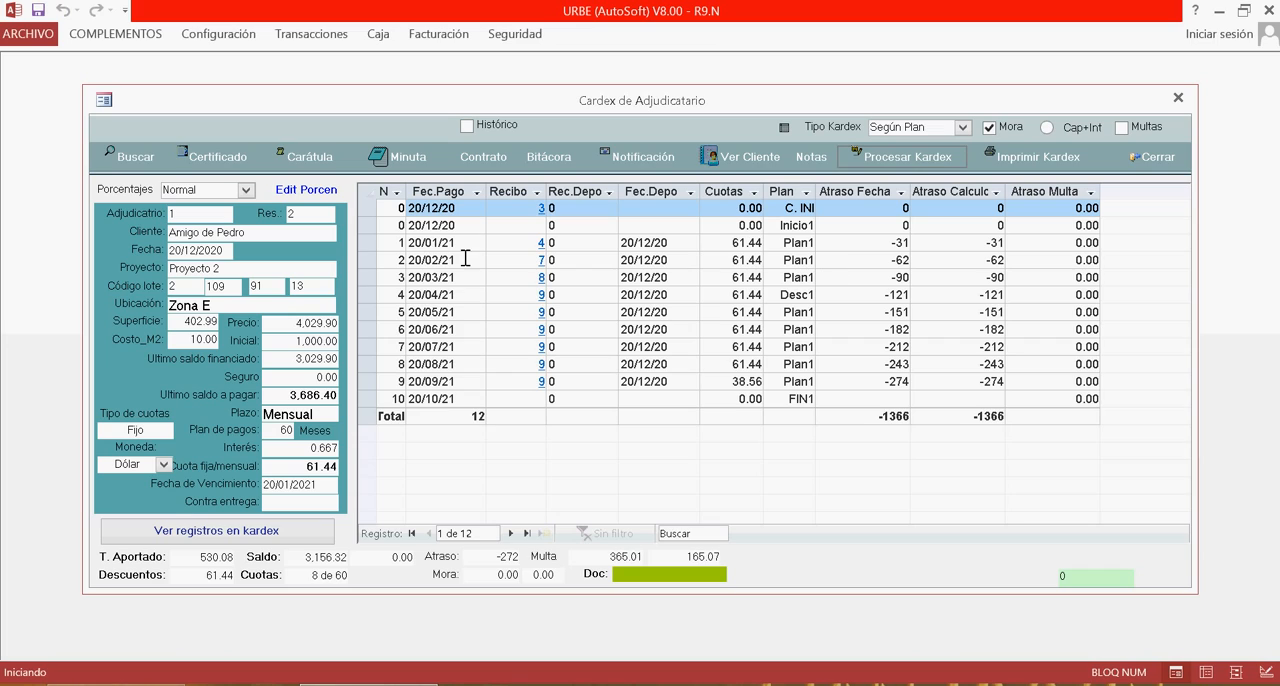
Examine the planned installment rows, their payment dates and the fixed monthly fee.
drag(398, 242, 394, 364)
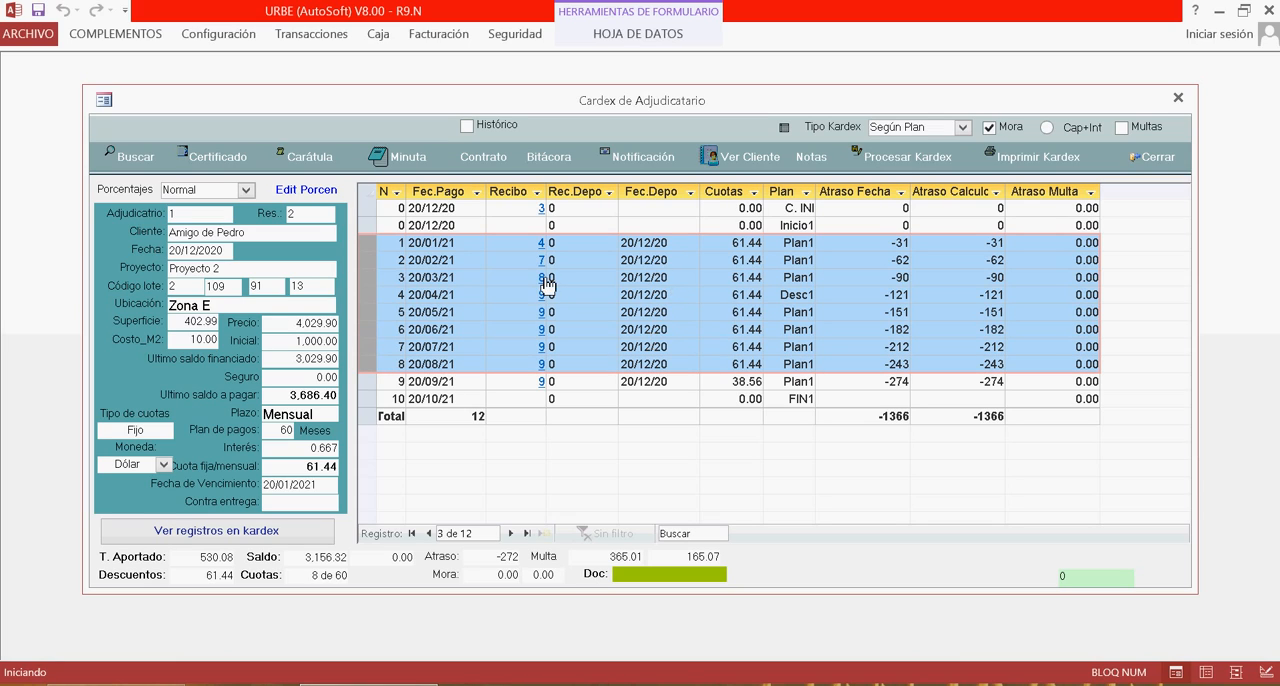
click(371, 244)
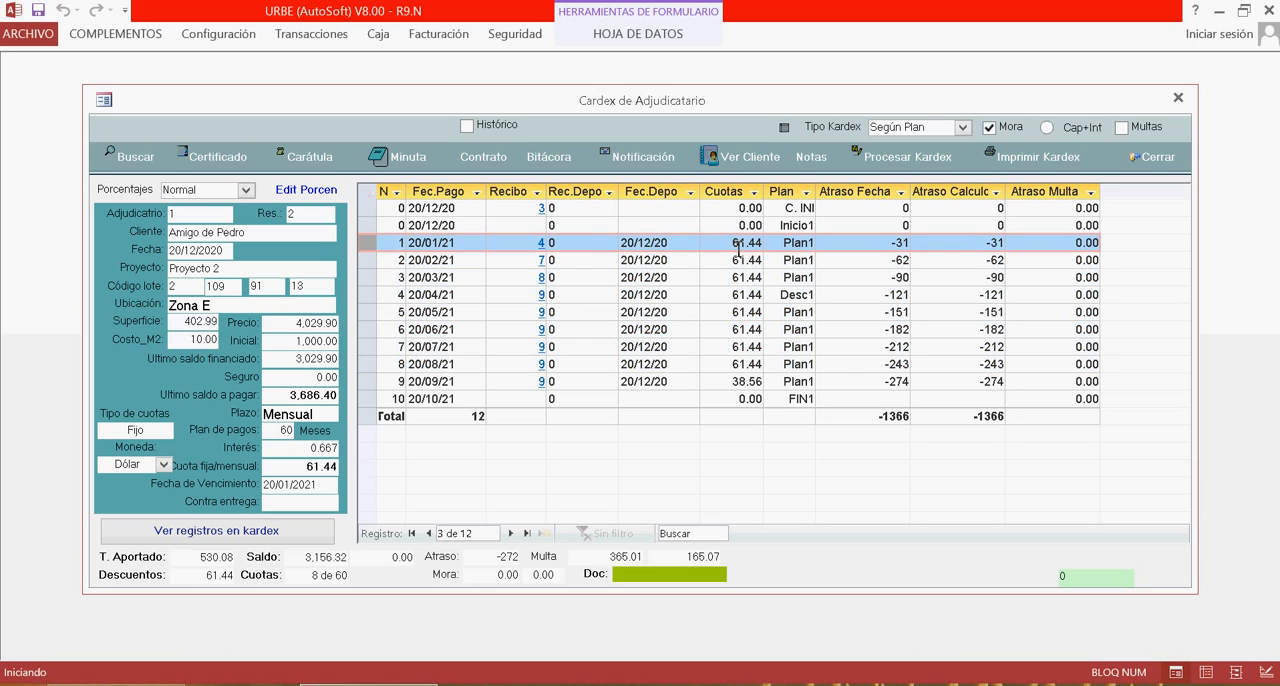
click(300, 476)
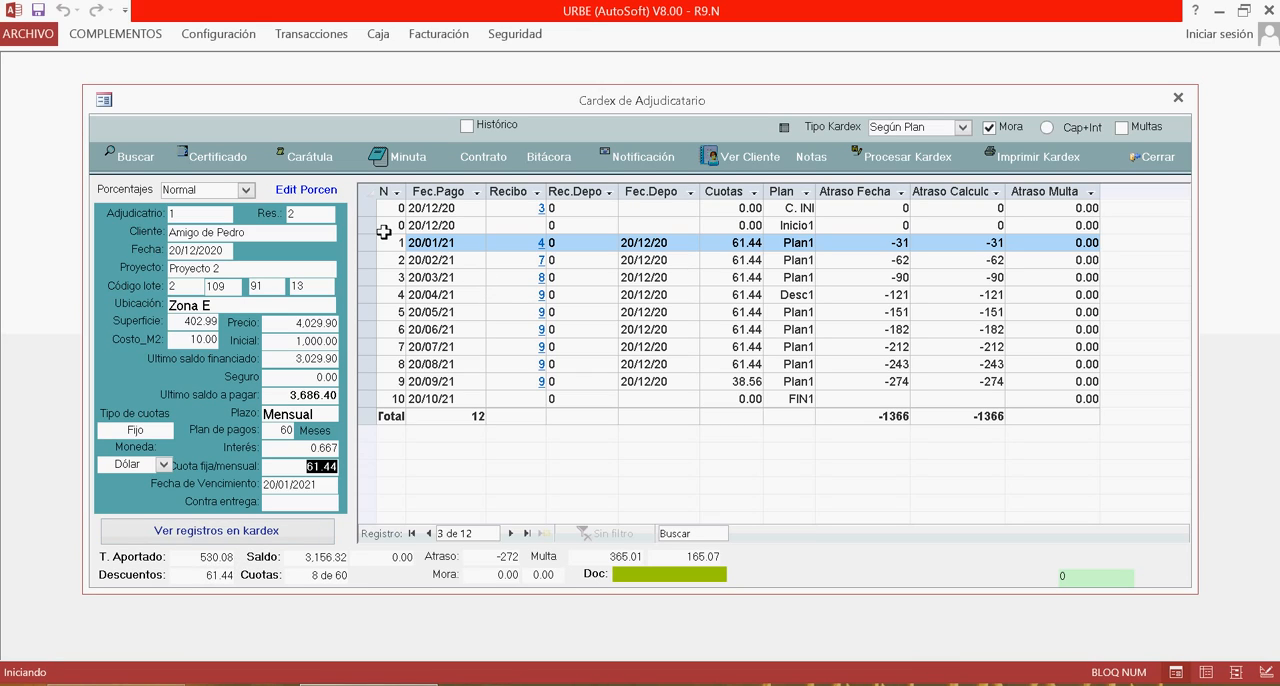
drag(385, 245, 414, 366)
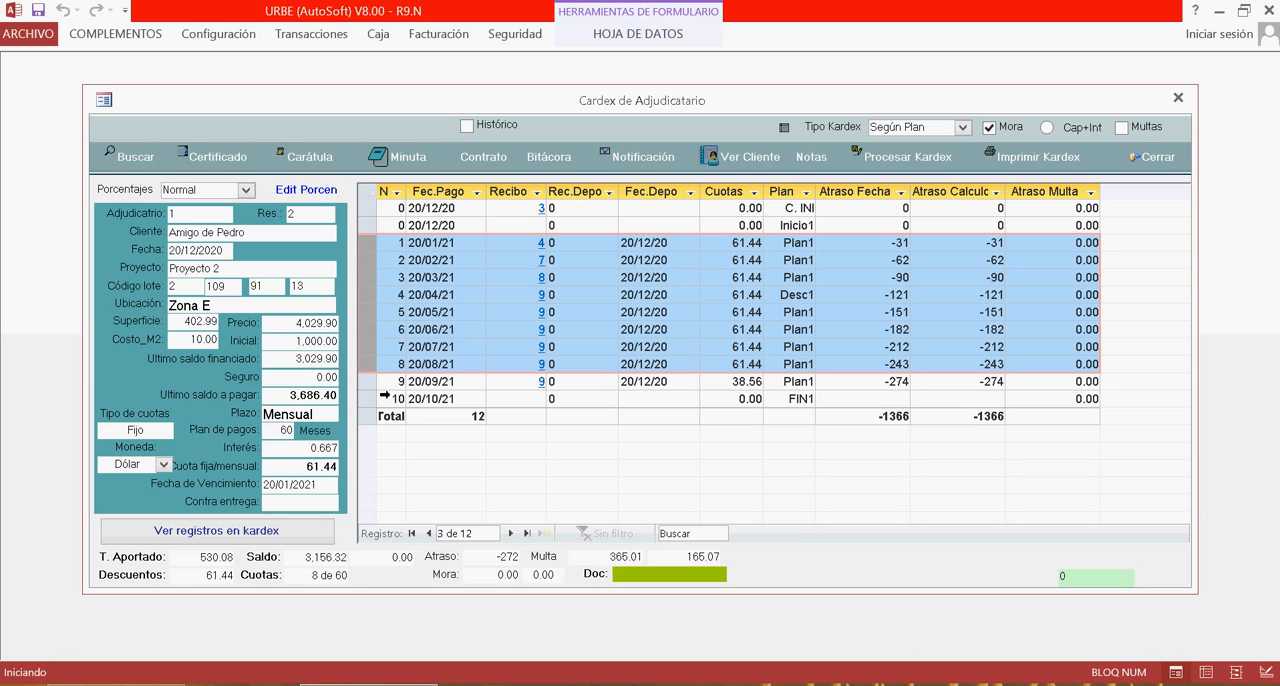
click(371, 383)
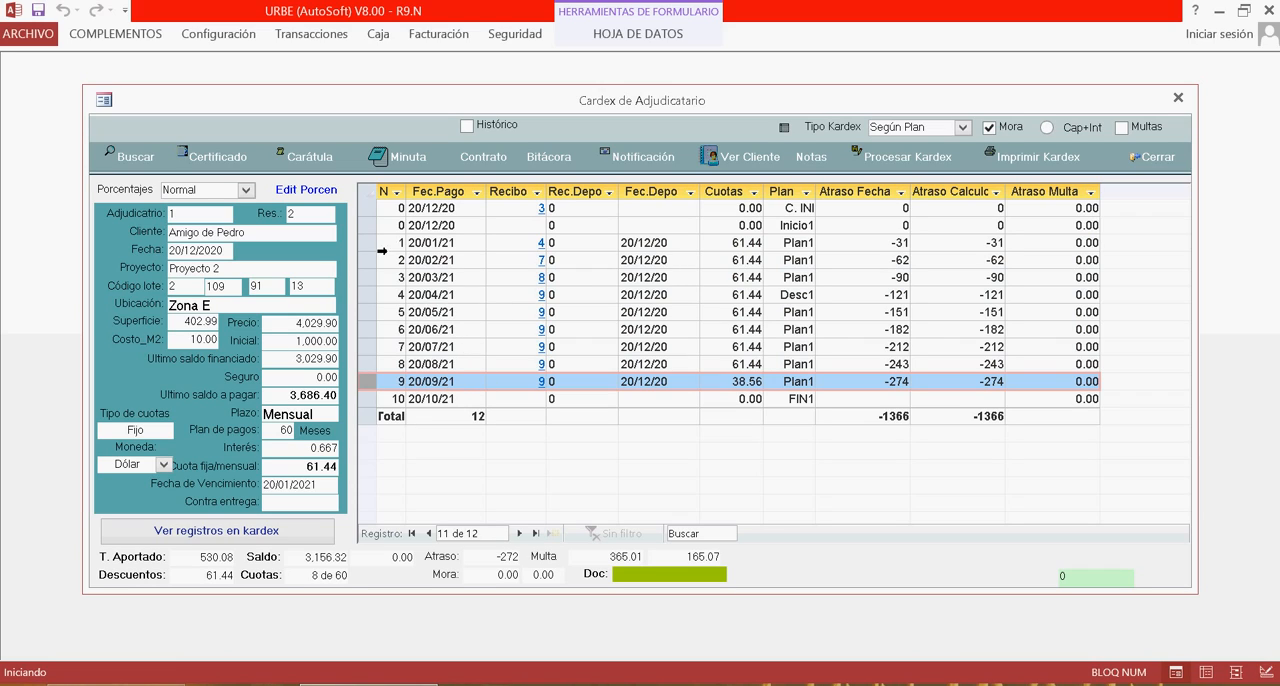
click(421, 248)
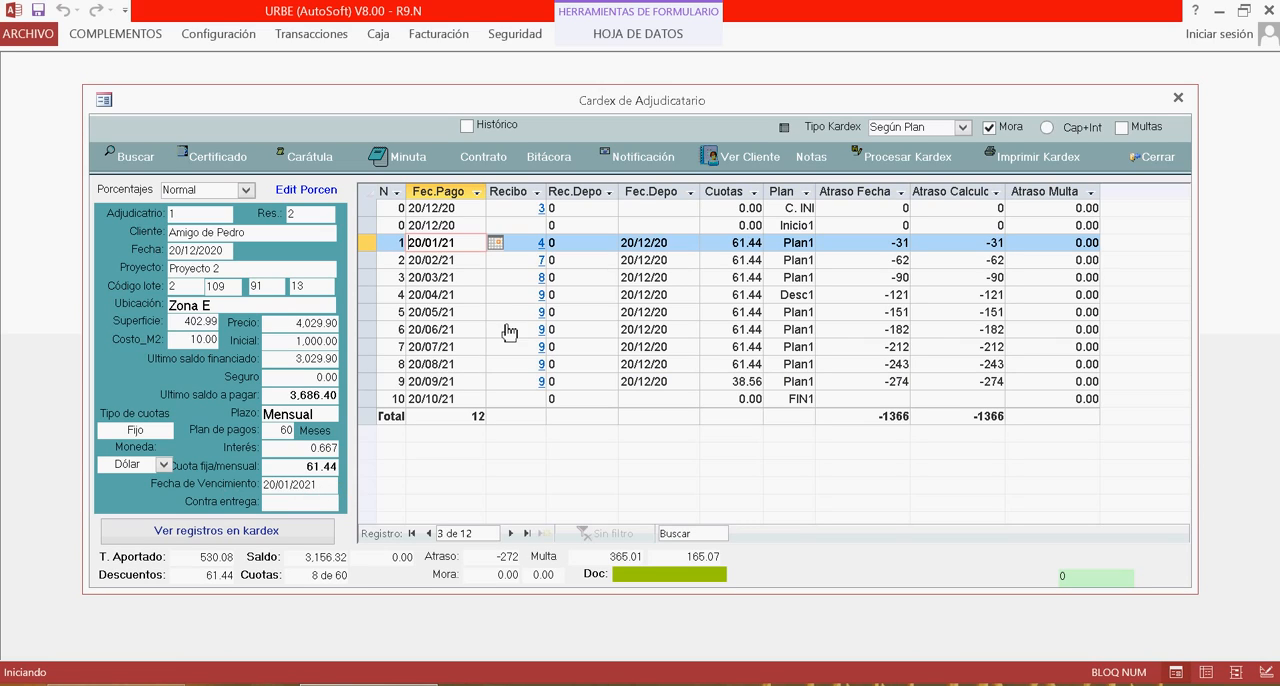
click(430, 263)
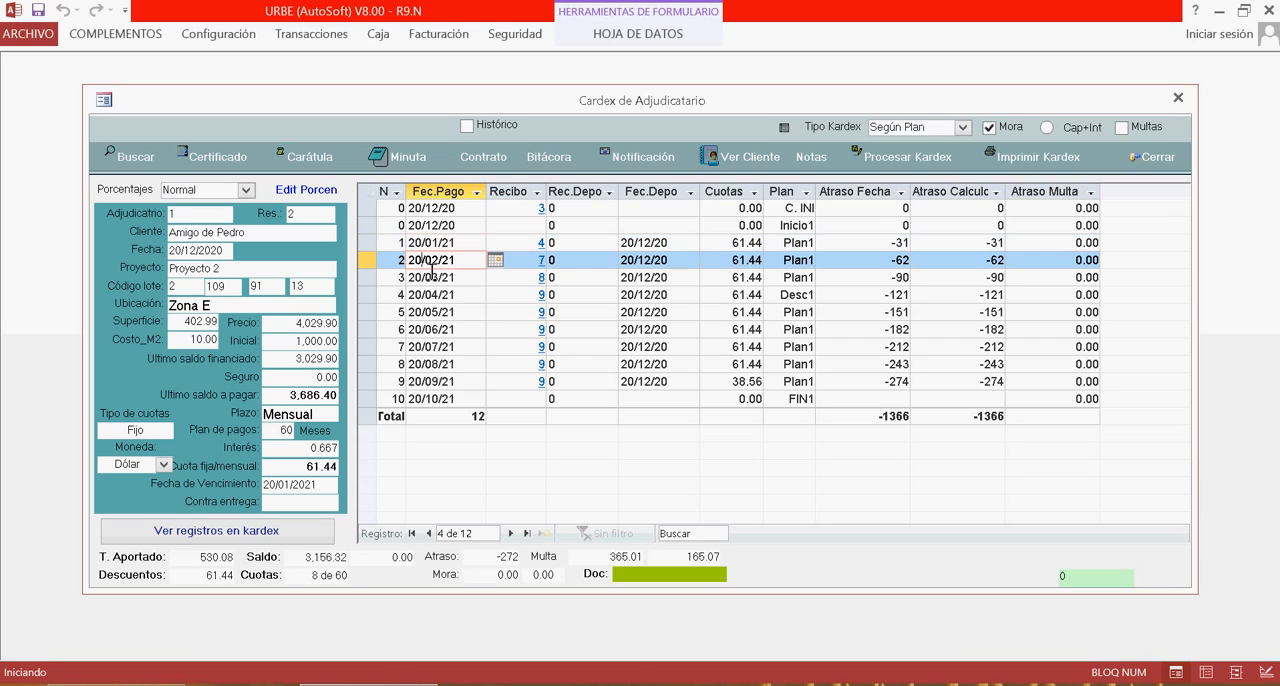
click(436, 278)
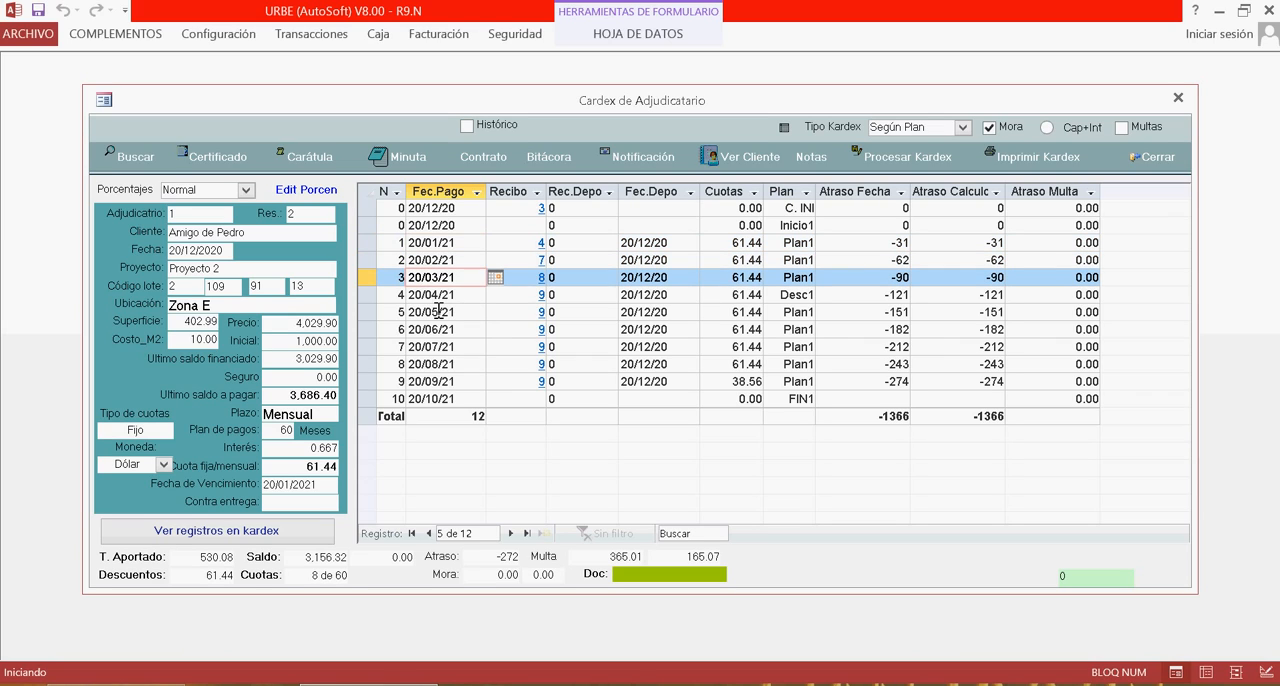
click(436, 295)
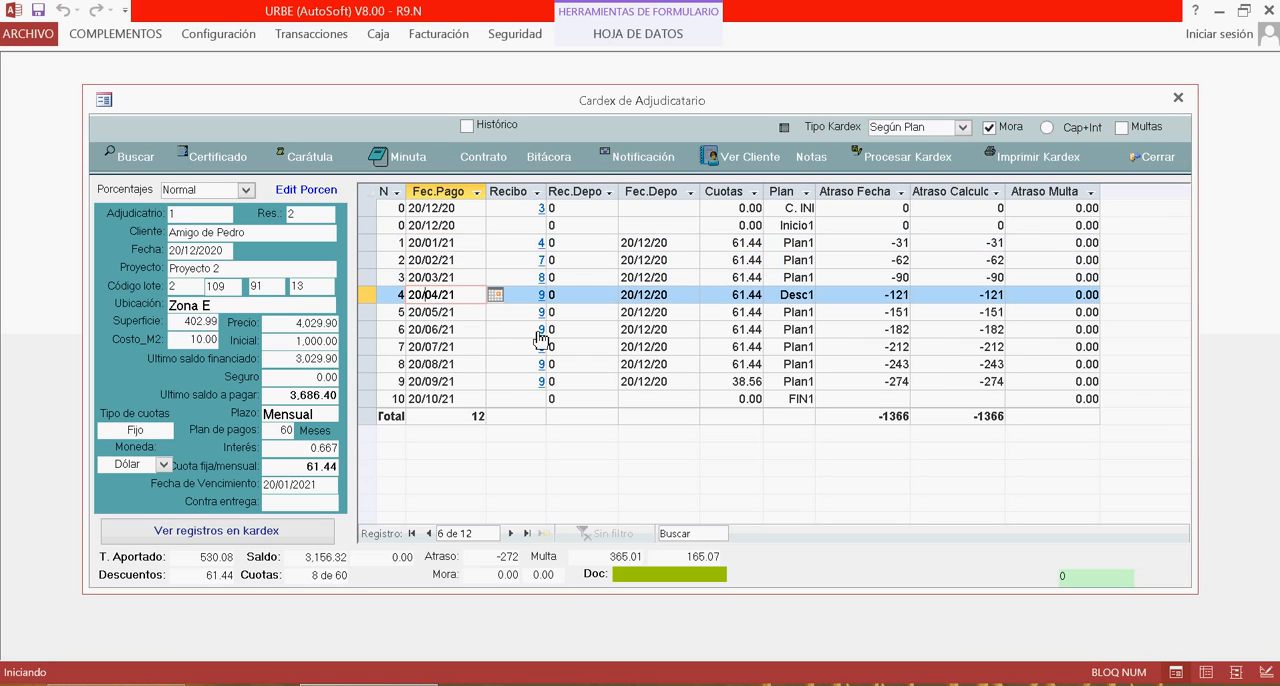
Switch the kardex type back to Según pagos and process the kardex again.
click(962, 128)
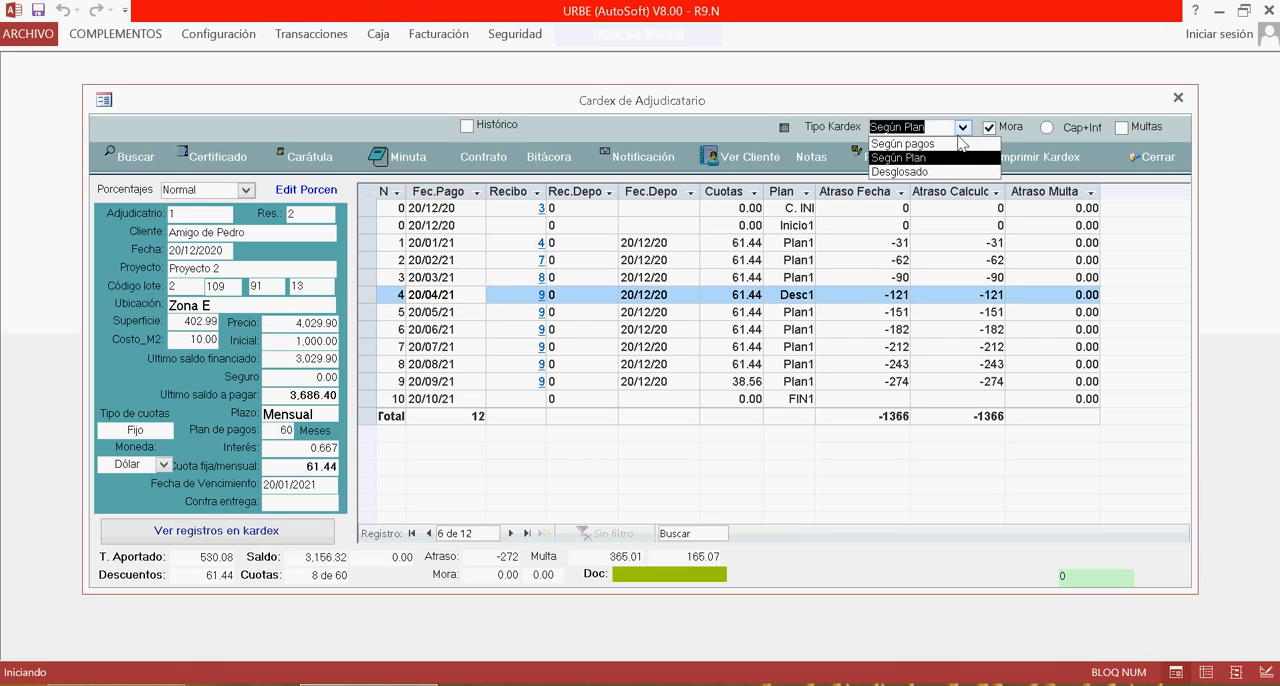
click(943, 158)
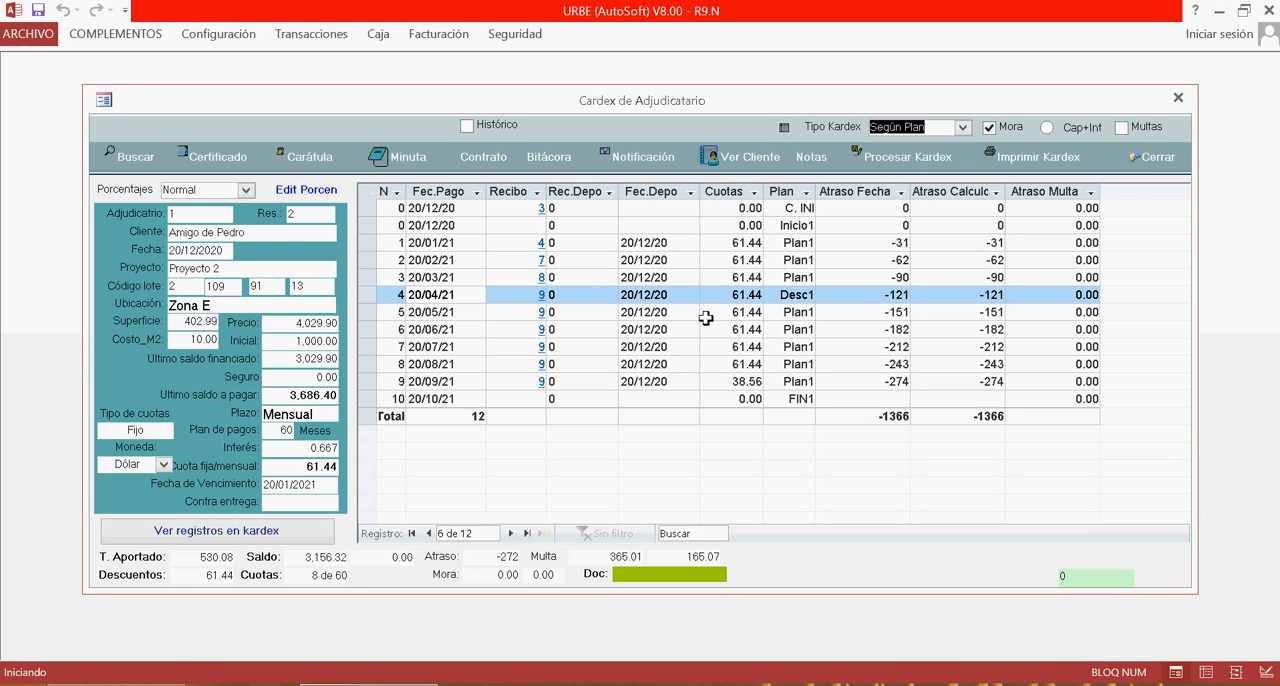
click(964, 128)
click(955, 151)
click(898, 158)
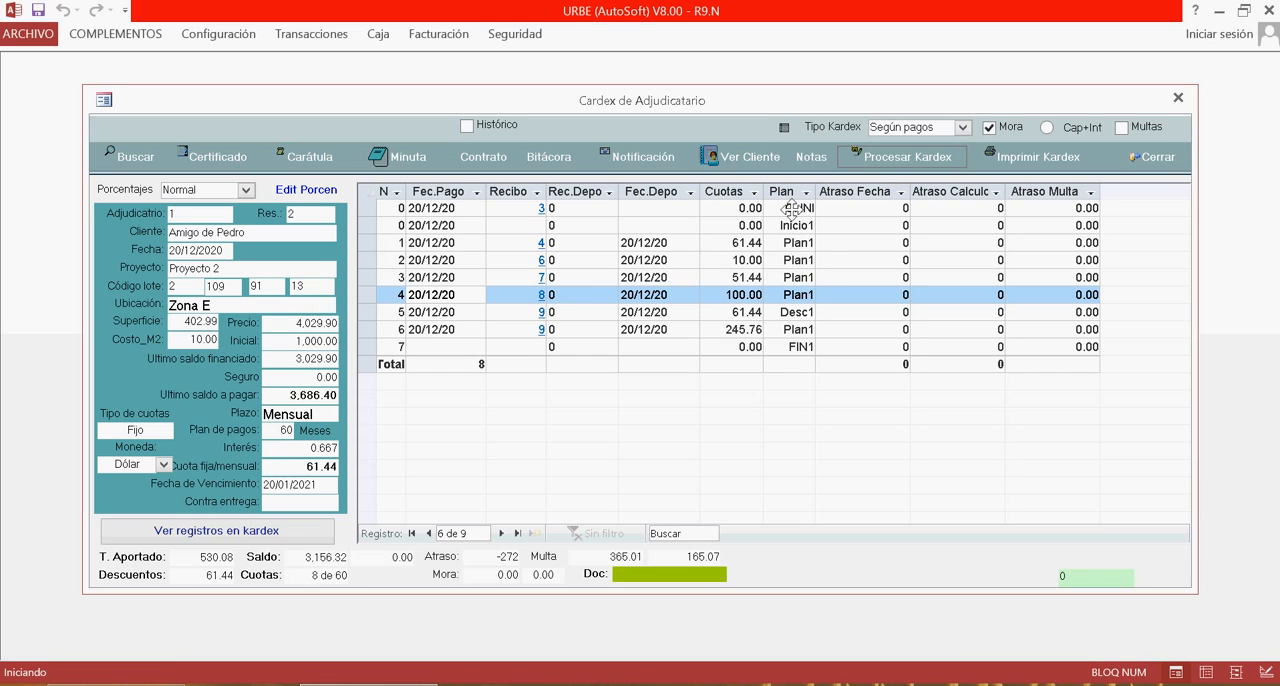
Switch the kardex type to Desglosado and process the kardex.
click(963, 128)
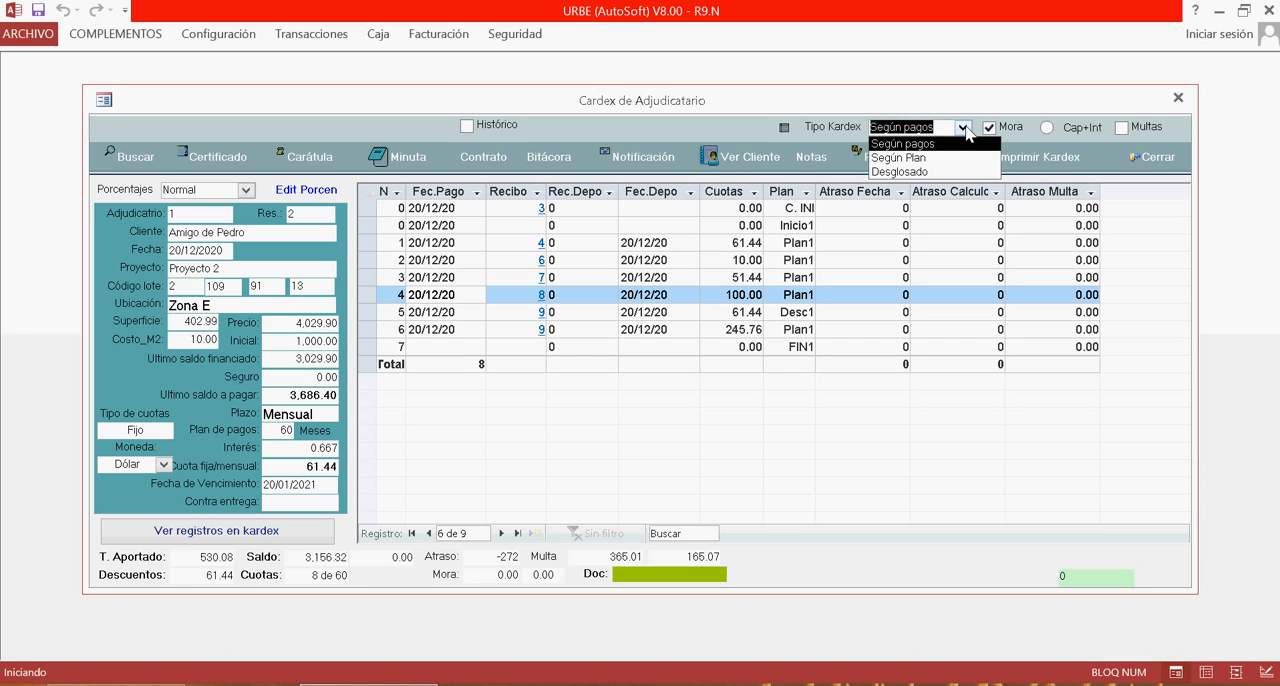
click(963, 128)
click(963, 128)
click(963, 128)
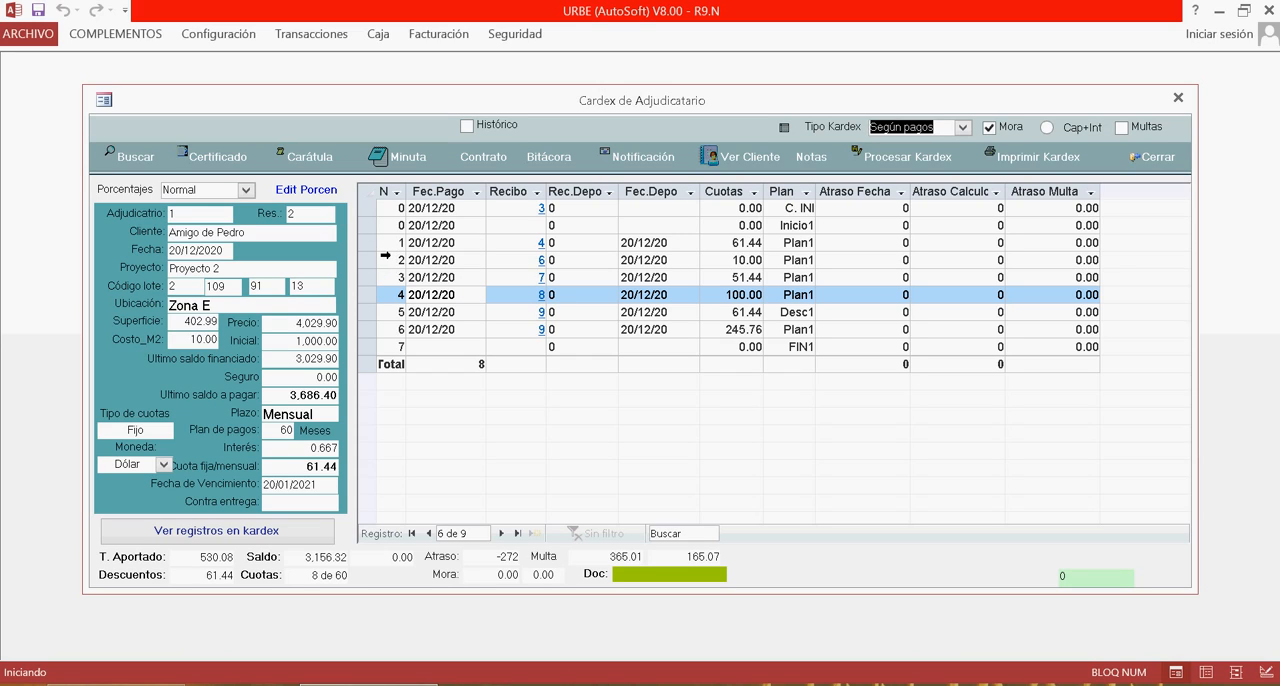
click(962, 127)
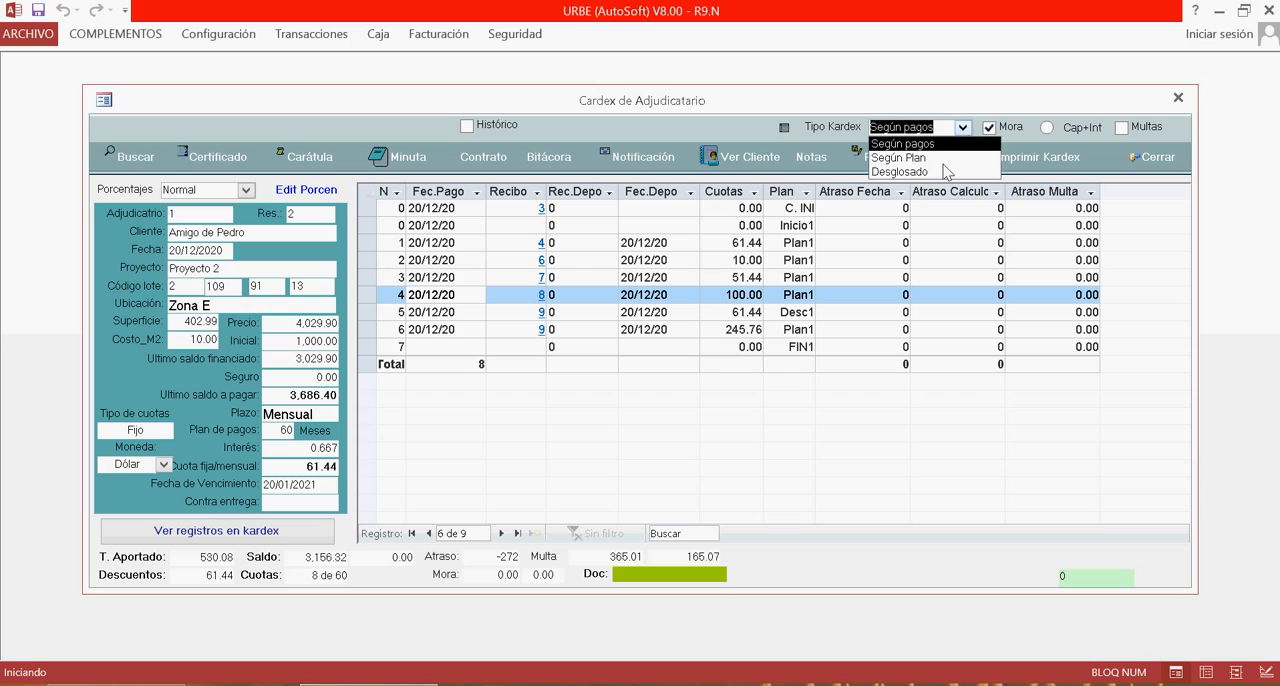
click(945, 172)
click(908, 165)
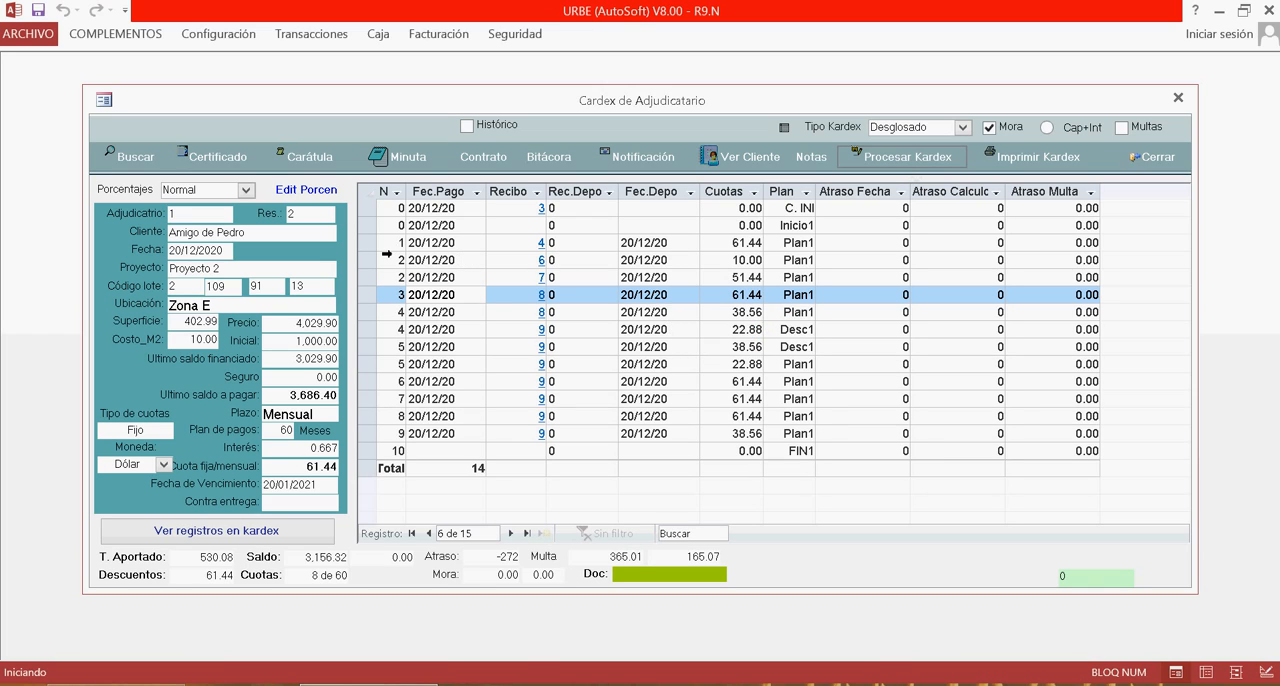
Select and compare the split installment rows for payments 2 and 4 in the breakdown kardex.
click(382, 247)
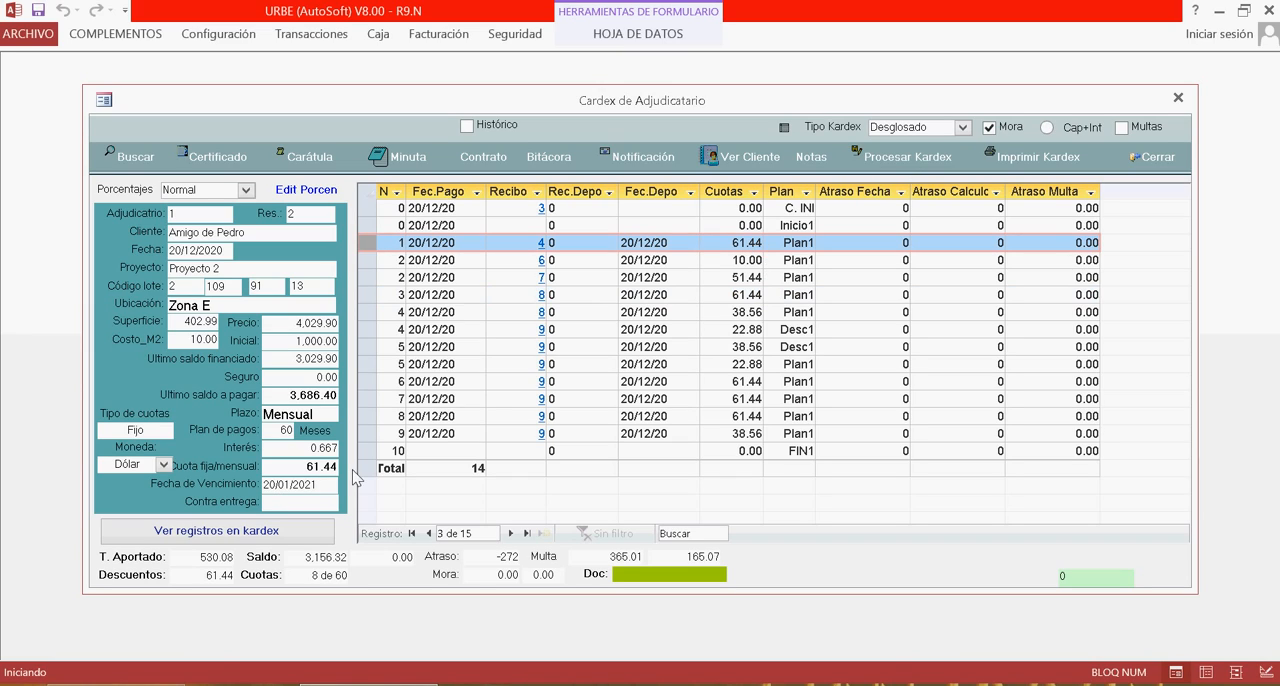
click(374, 262)
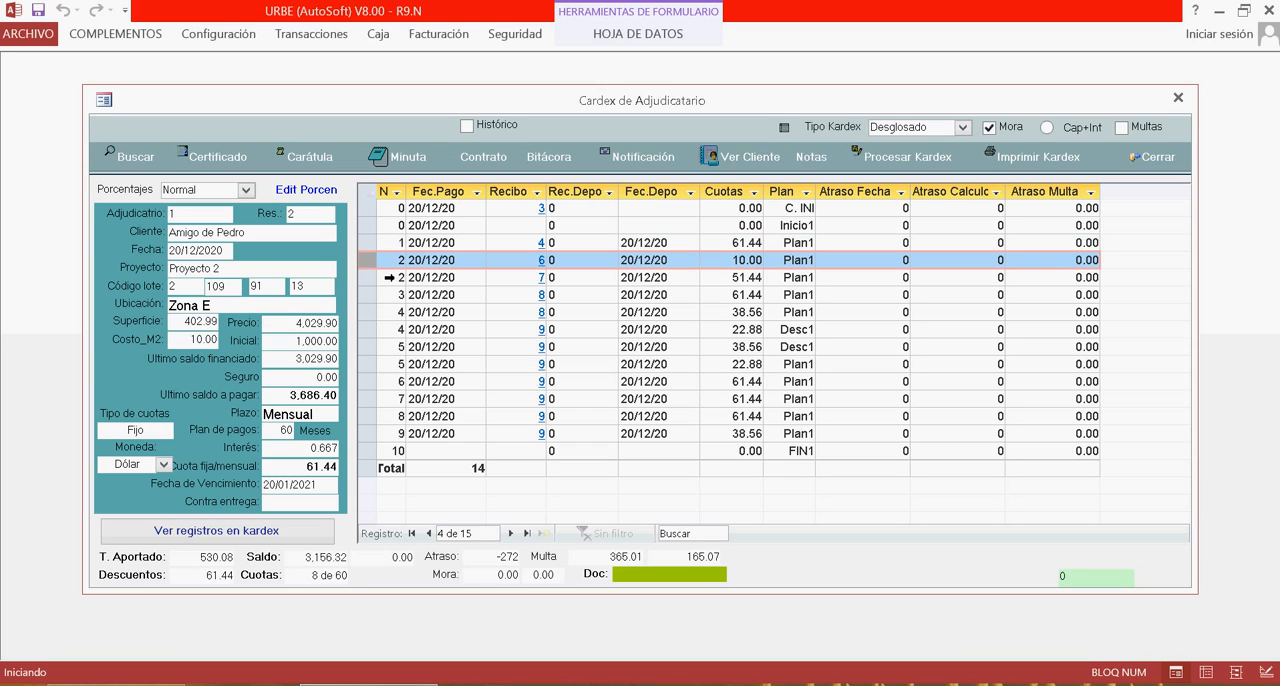
drag(388, 277, 389, 287)
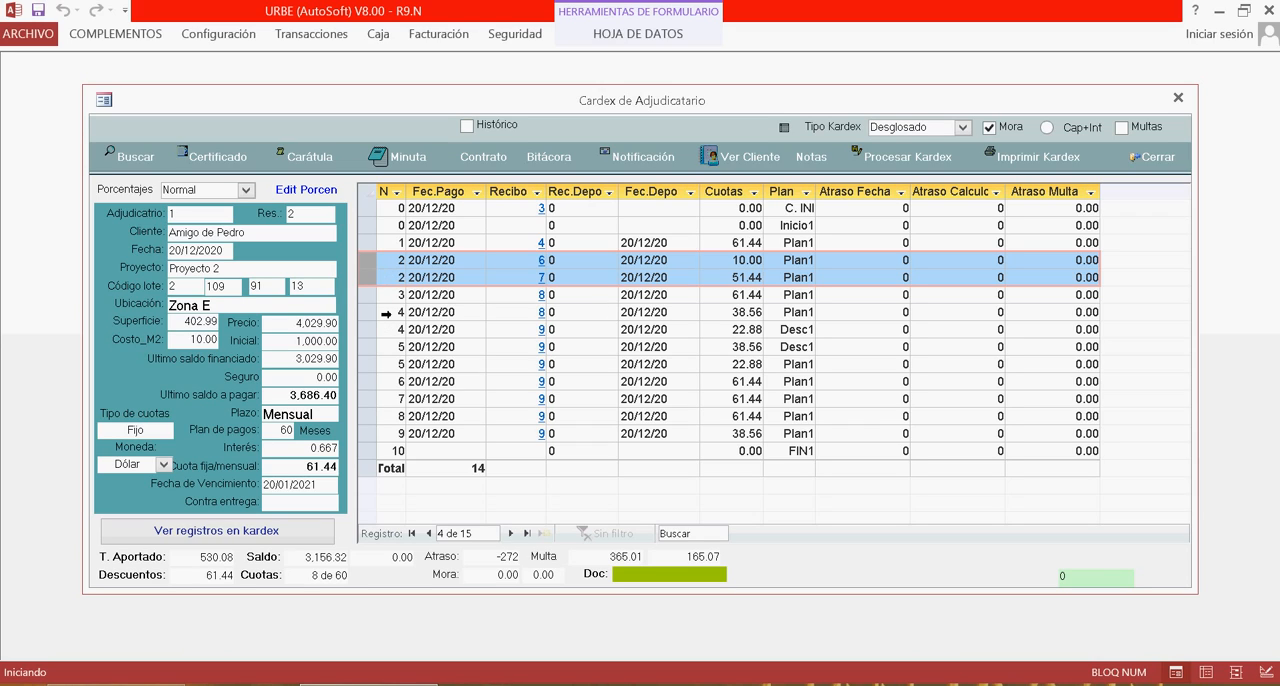
click(371, 297)
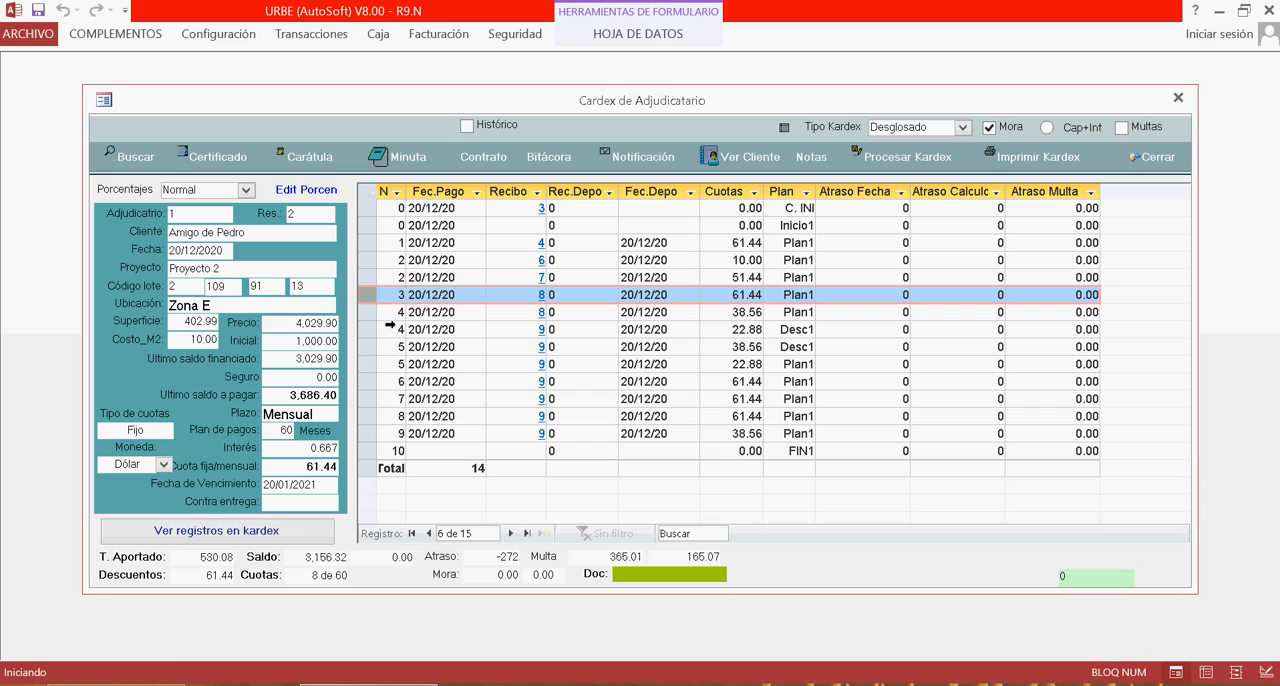
key(Down)
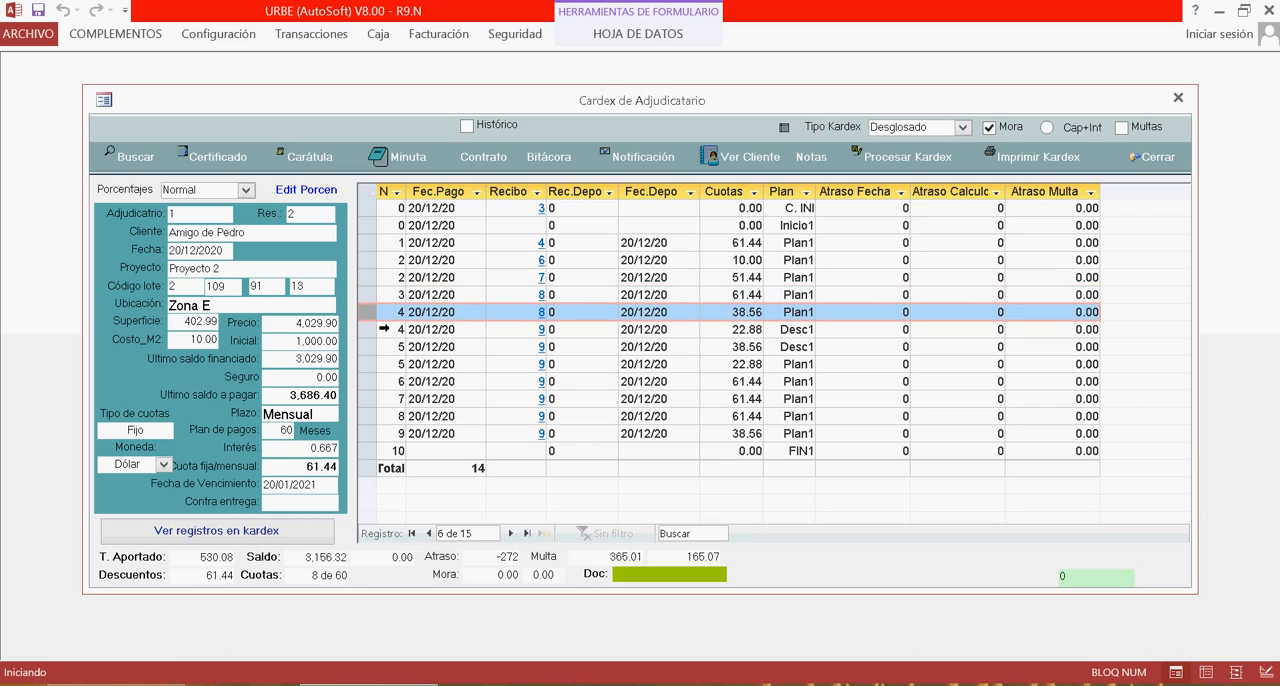
key(shift+Down)
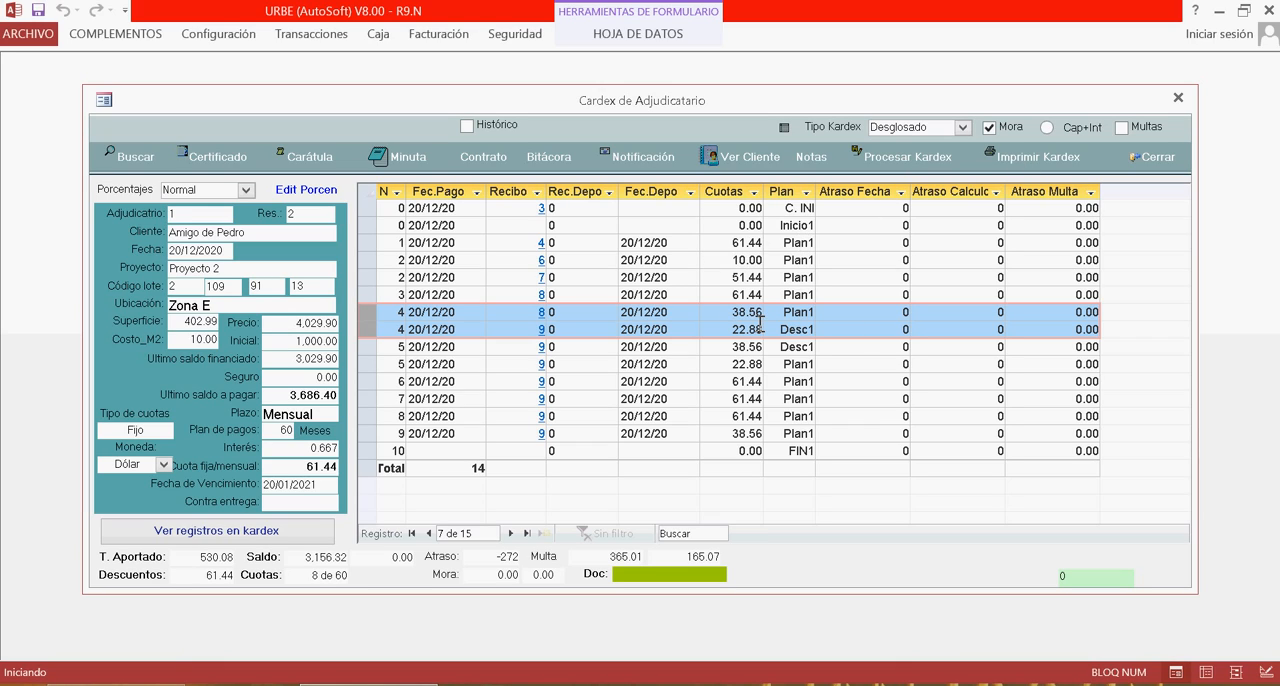
Enable the Cap+Int option, open the kardex print preview and scroll through it before closing it.
click(1048, 127)
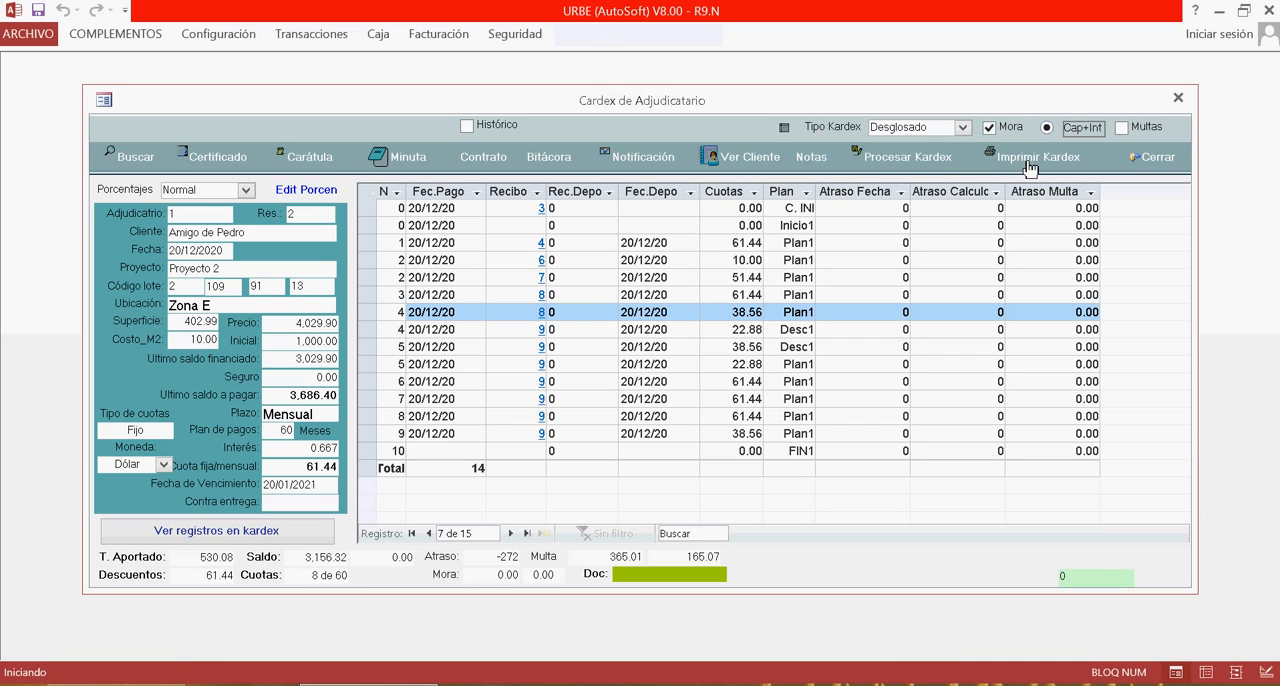
click(1030, 167)
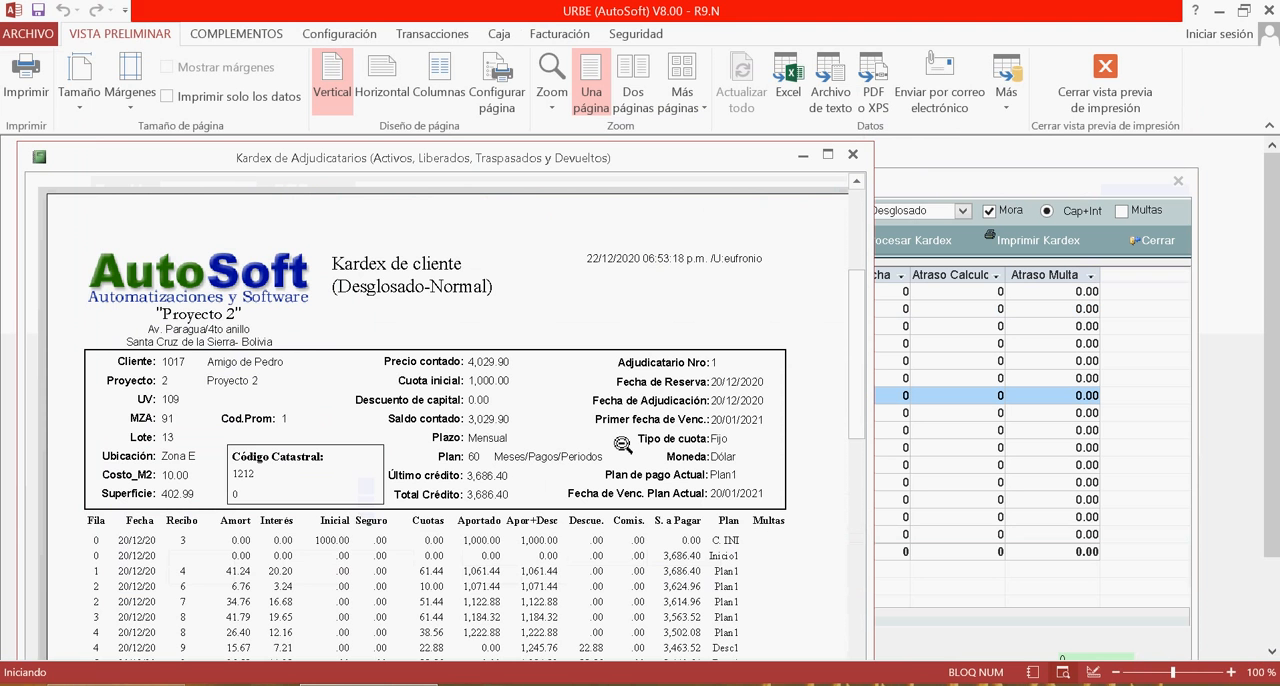
scroll(501, 464, down, 4)
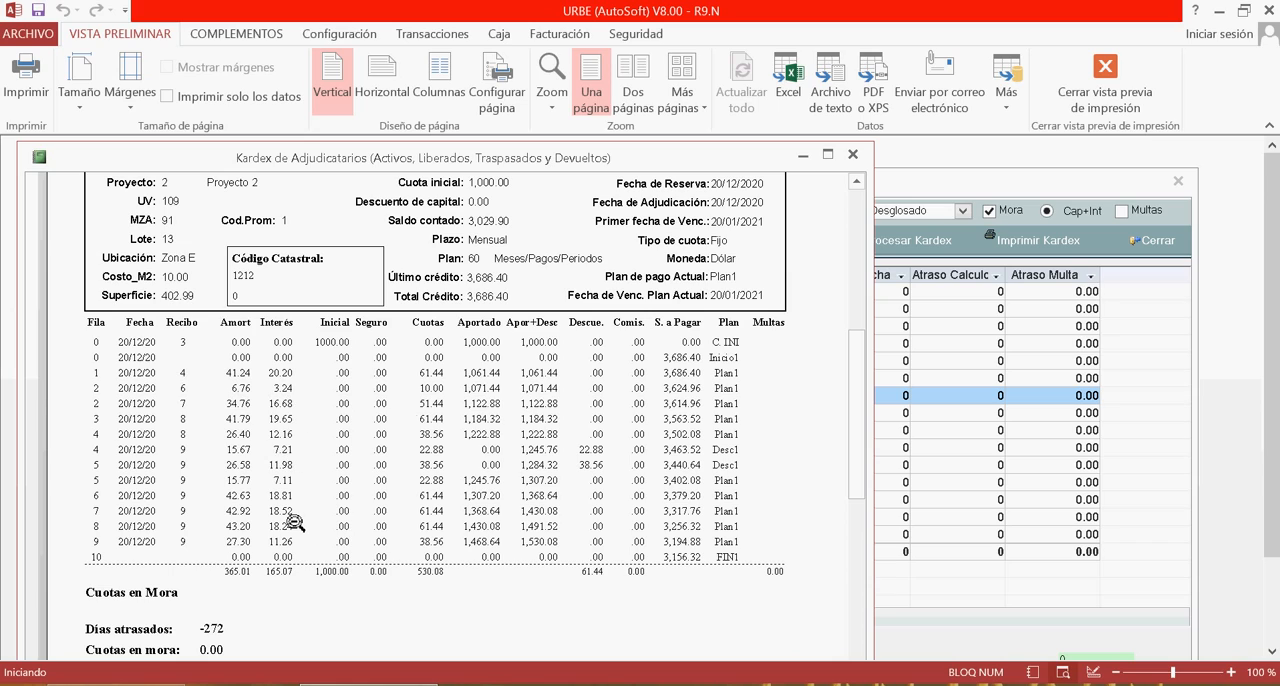
click(853, 155)
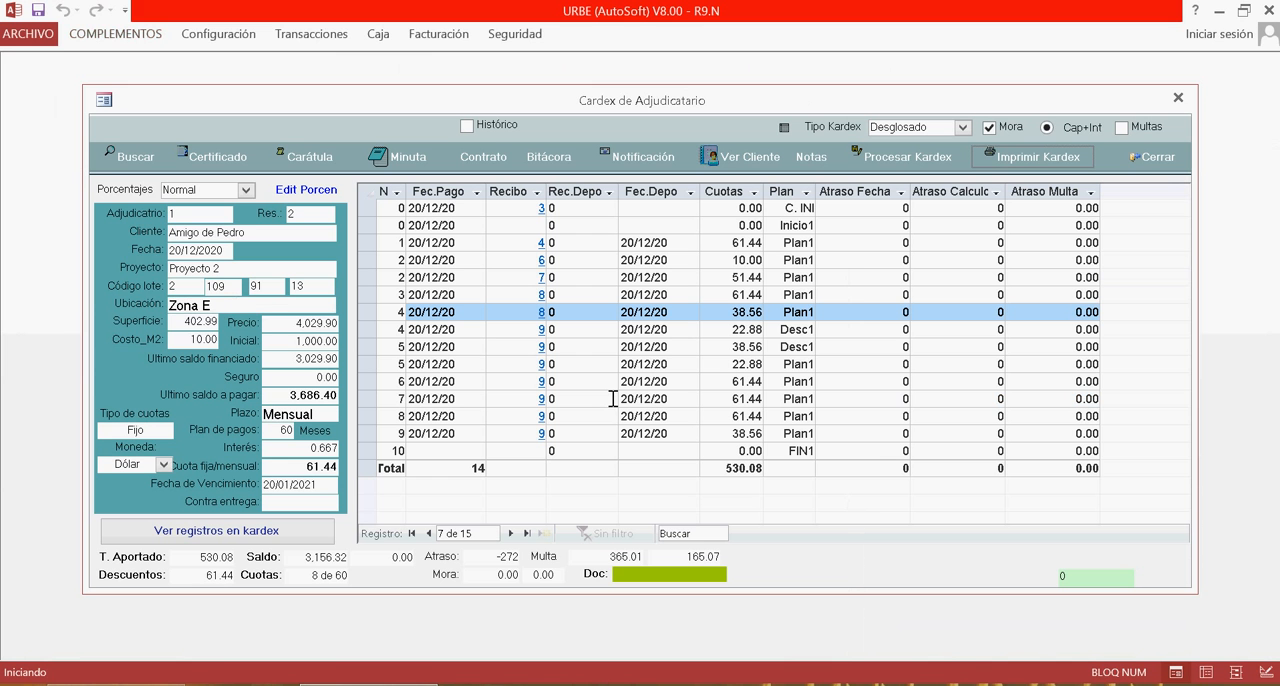
Switch the kardex type back to Según pagos, process it, and select the Desc1 and final Plan1 rows for comparison.
click(963, 127)
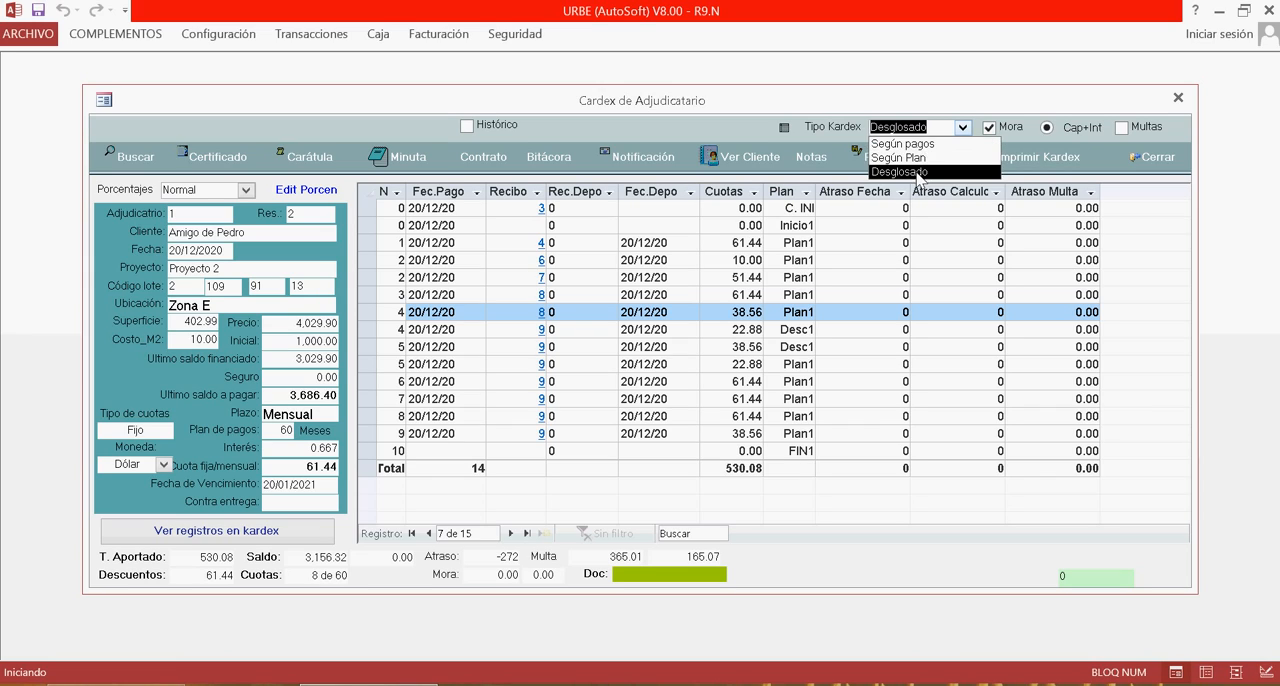
click(938, 149)
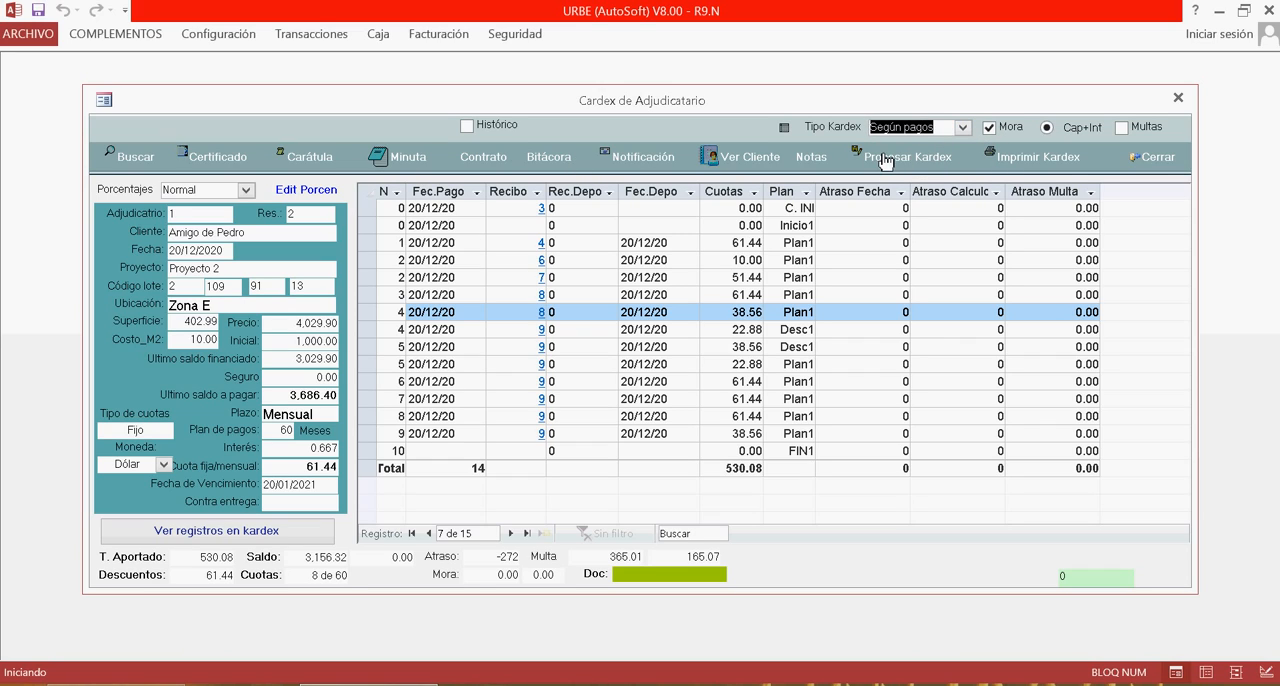
click(915, 163)
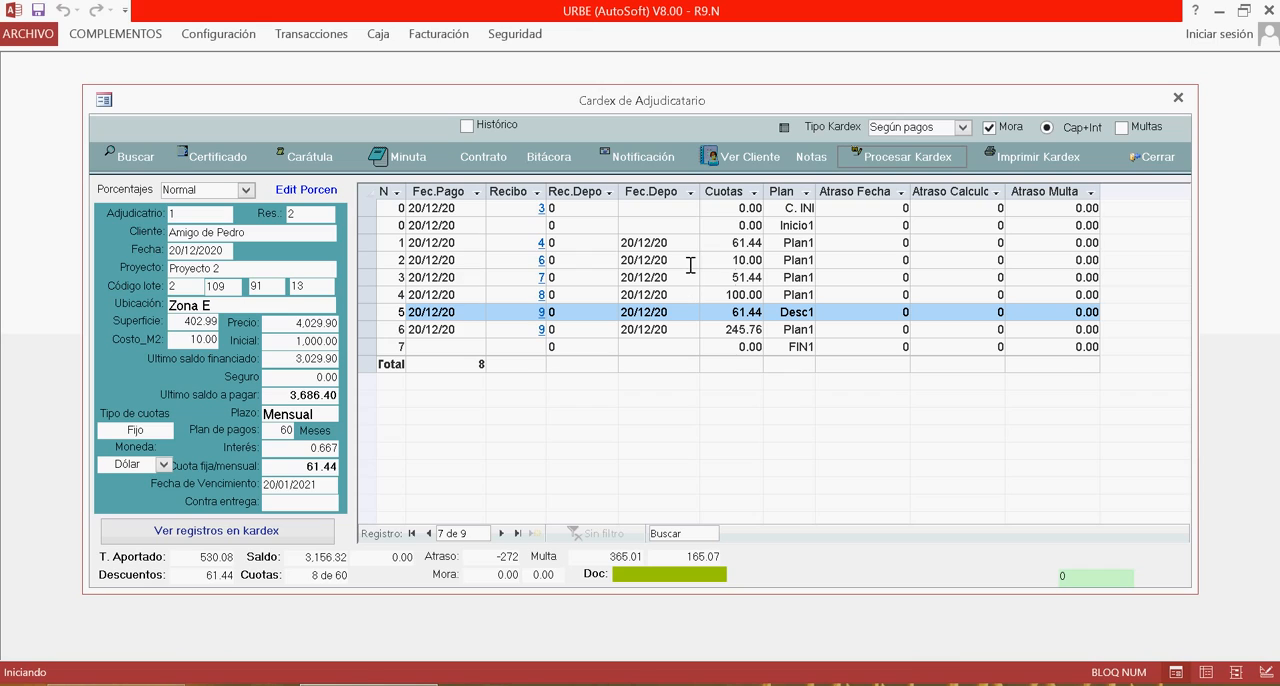
click(523, 245)
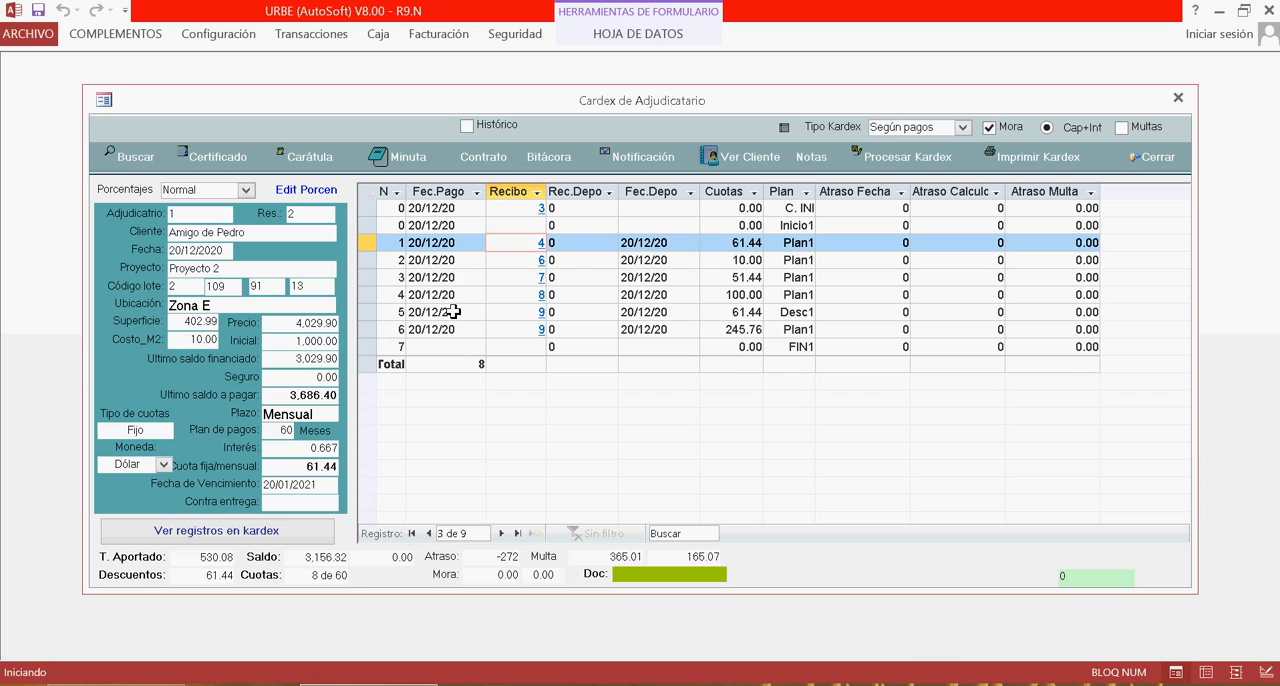
drag(368, 312, 380, 333)
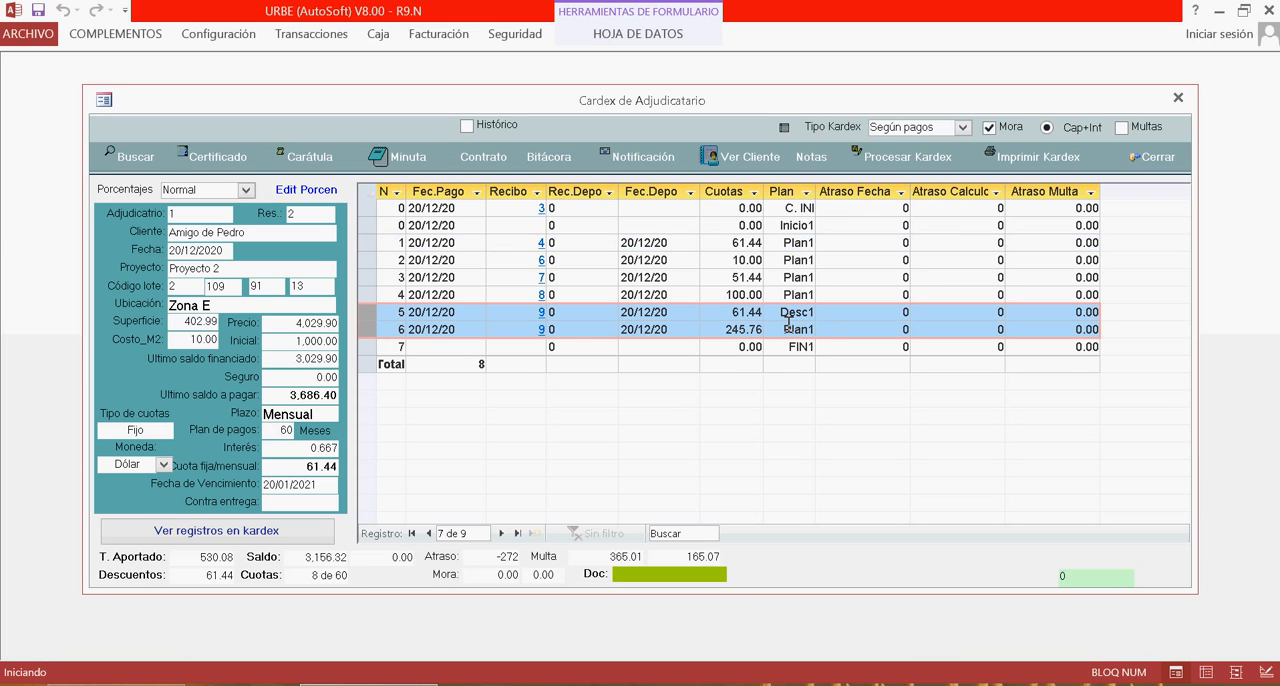